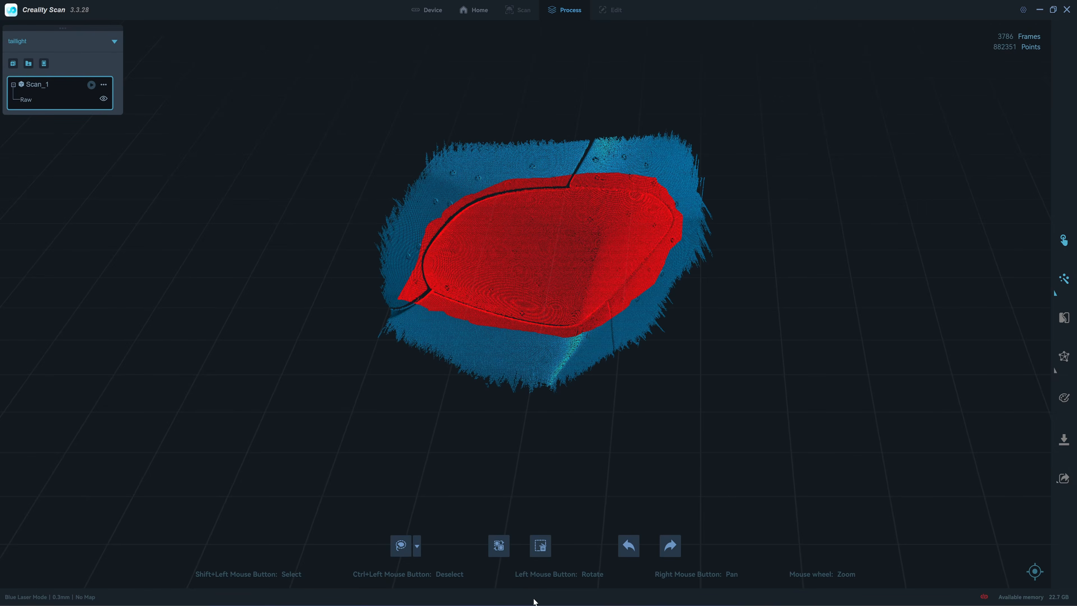
Invert the selection to delete the scan points surrounding the taillight, and remove the stray points around the resulting point cloud.
left_click(499, 546)
left_click(540, 546)
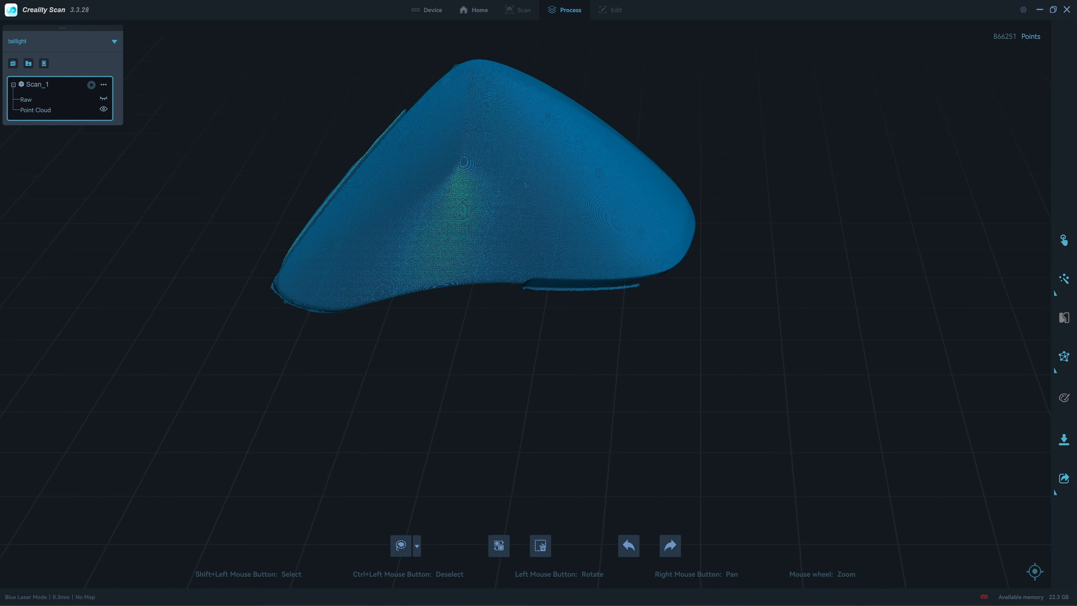
key("Delete")
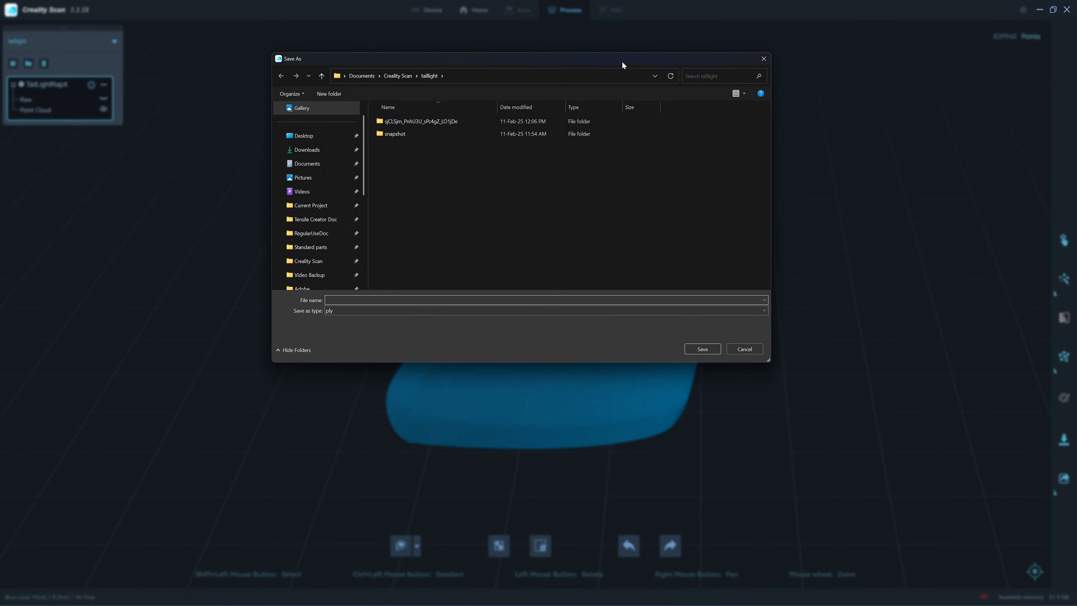
Export the point cloud as TailLightPC.asc into the taillight project folder and load that file into CloudCompare.
left_click_drag(622, 65, 694, 71)
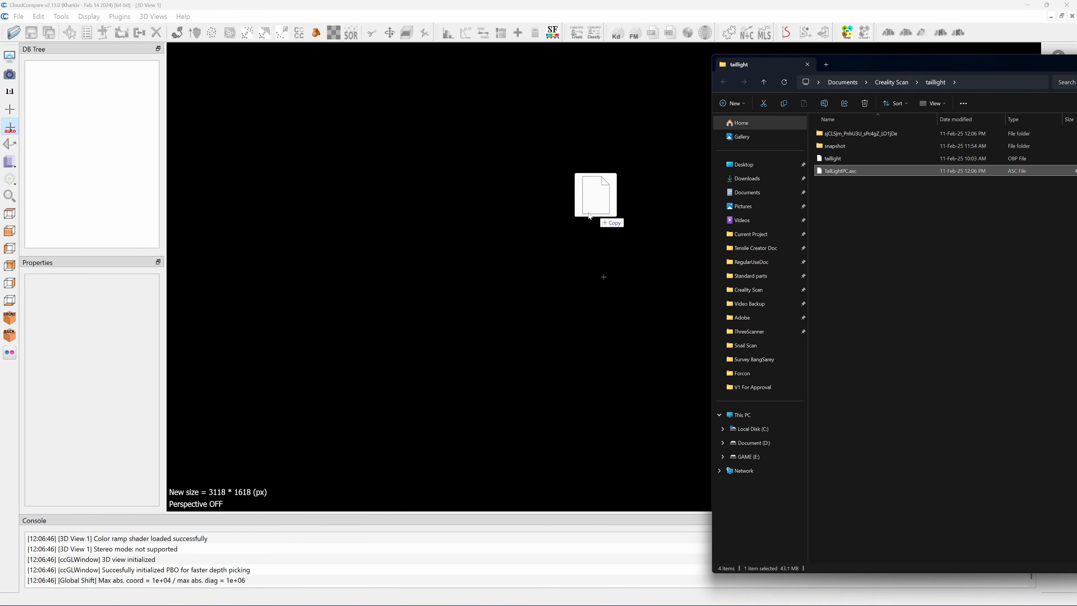
left_click_drag(589, 217, 590, 217)
key("Return")
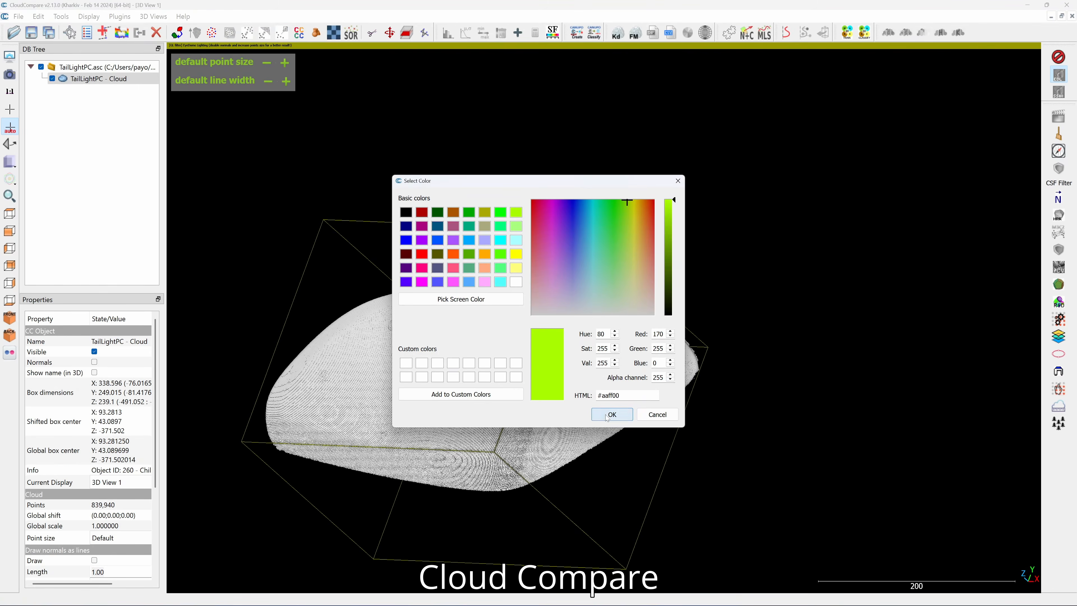
Colour the taillight cloud #aaff00 and rotate it about the Y axis until the lens lies level.
left_click(612, 415)
key("ctrl+t")
left_click_drag(697, 428, 698, 258)
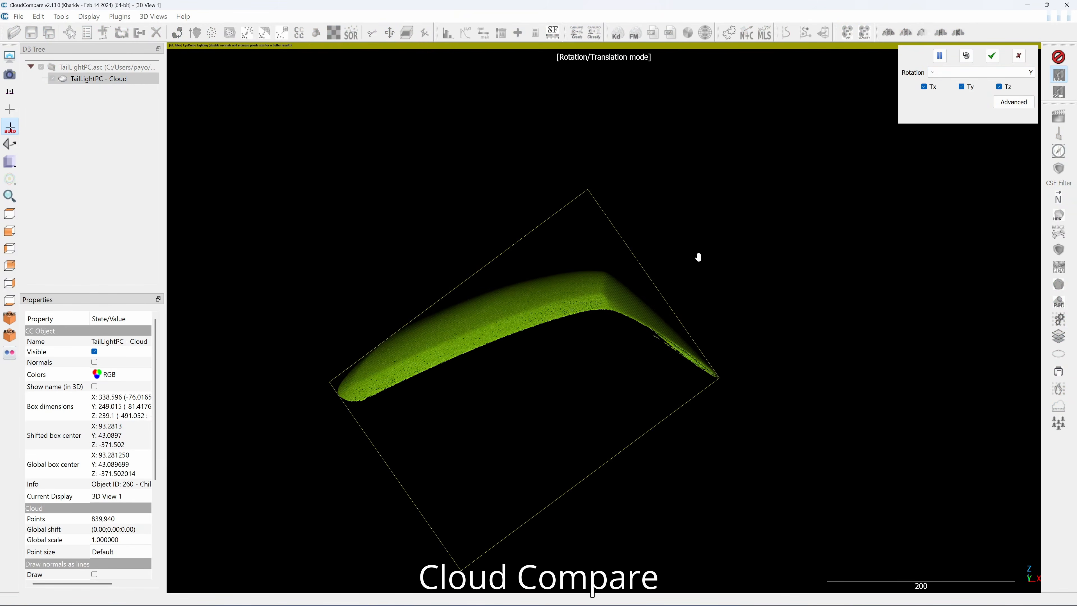
right_click_drag(698, 257, 750, 453)
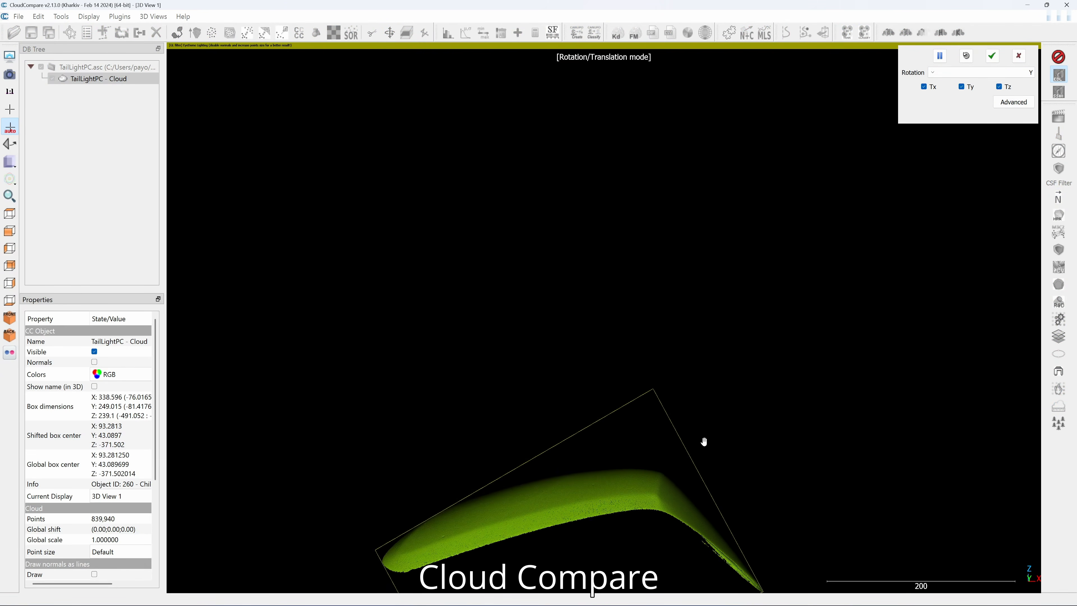
left_click_drag(704, 442, 760, 409)
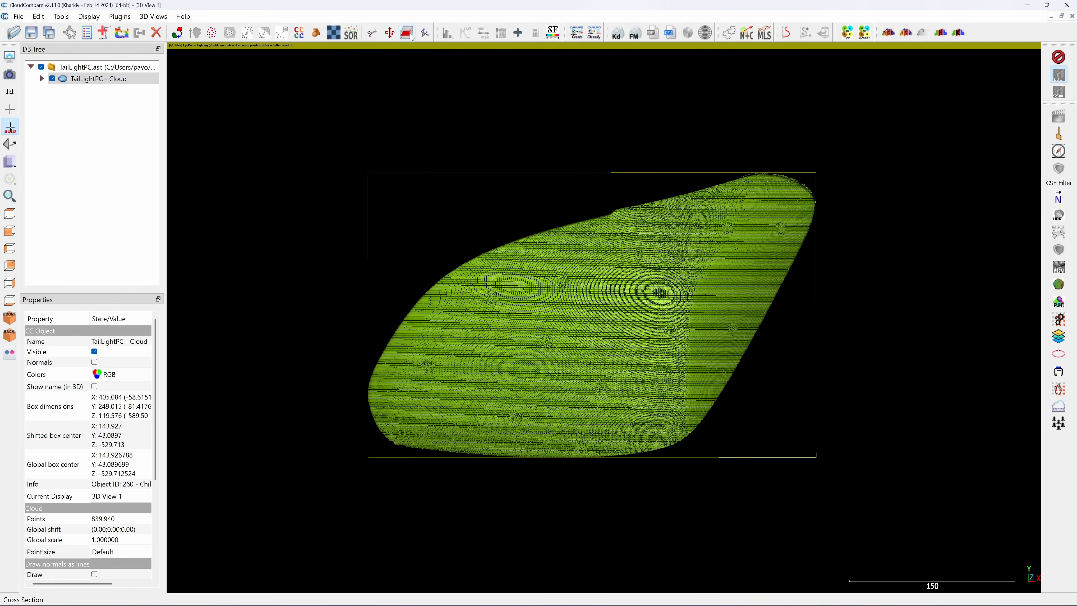
Start a cross section of the taillight cloud and thin the section box to about 0.3 in X.
left_click(410, 35)
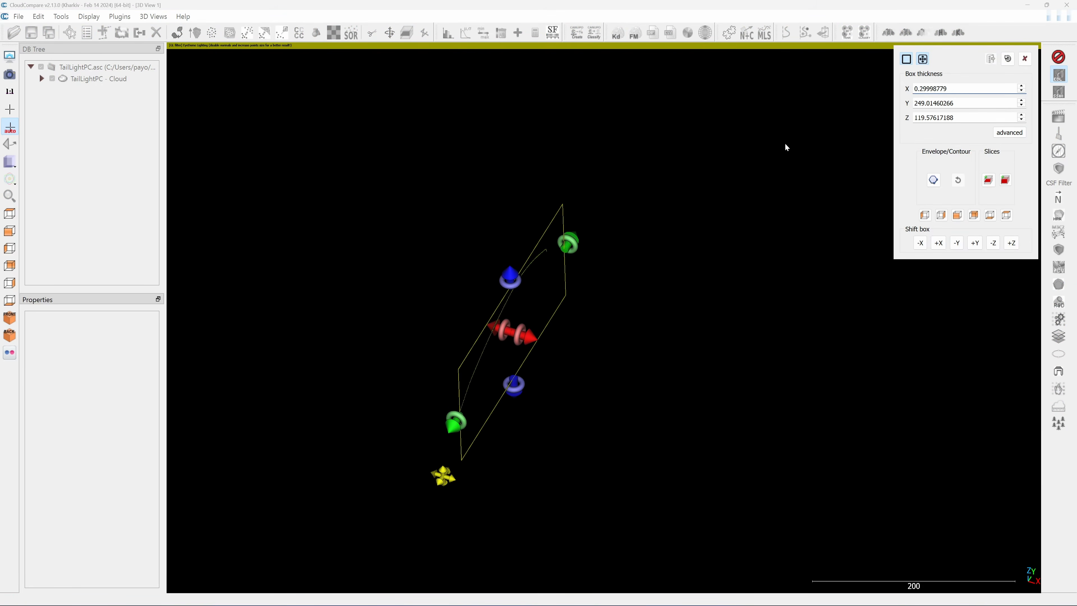
left_click_drag(545, 331, 651, 302)
scroll(653, 302, "up", 10)
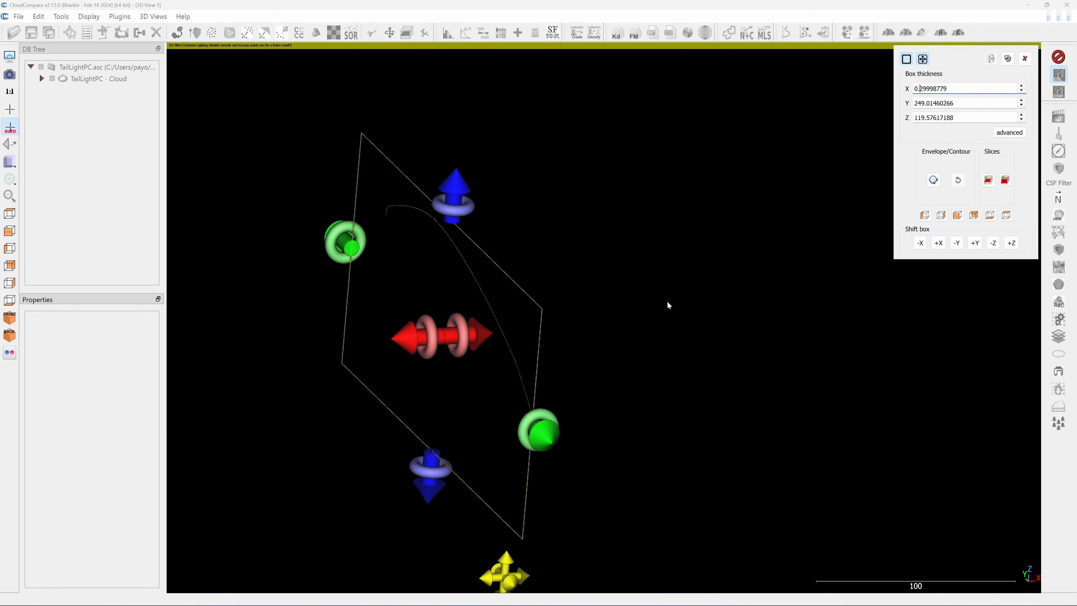
left_click_drag(686, 302, 921, 213)
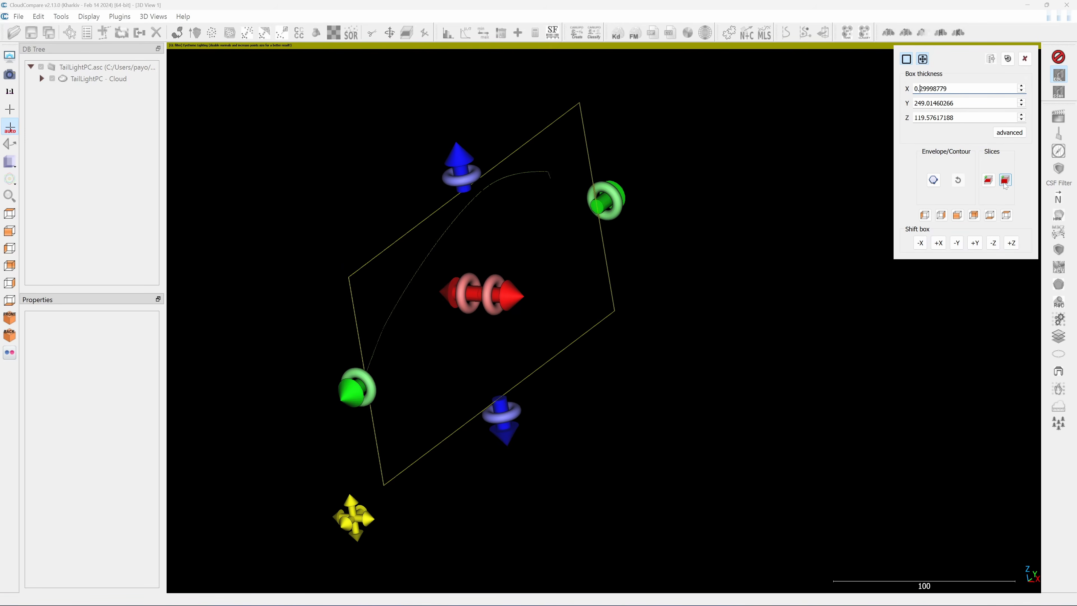
Extract slices repeated along X as lower envelopes with a gap of 20, leaving out the slice clouds.
left_click(1005, 180)
left_click_drag(572, 143, 816, 150)
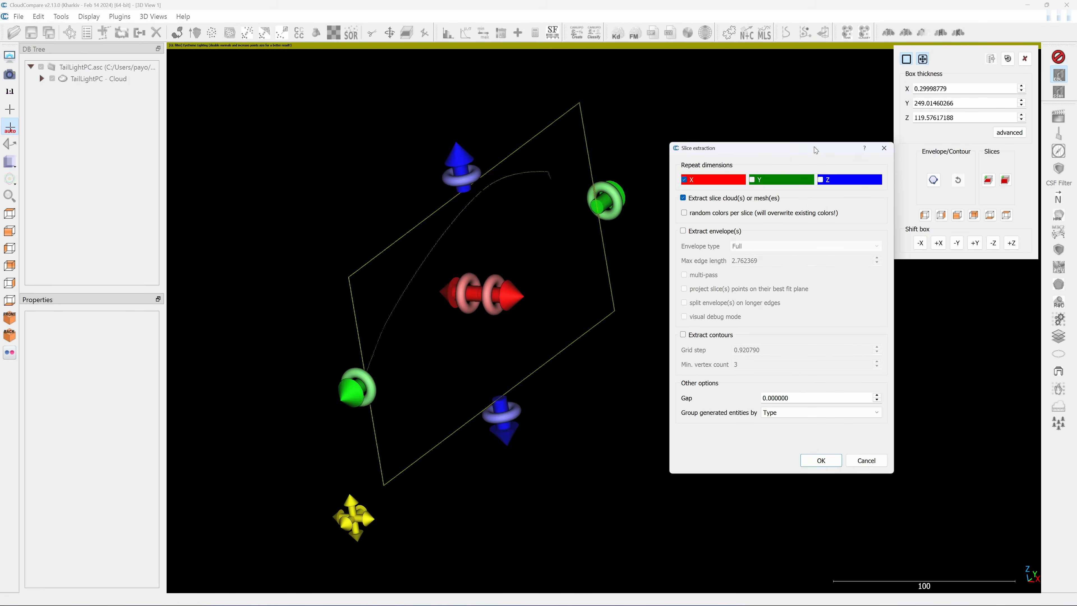
left_click(684, 231)
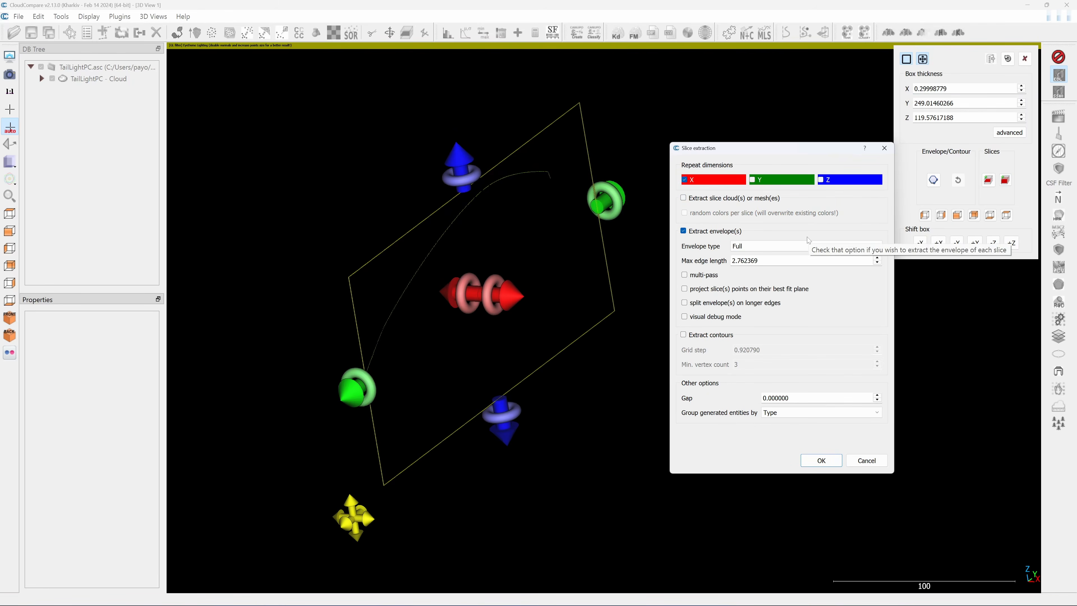
left_click(791, 240)
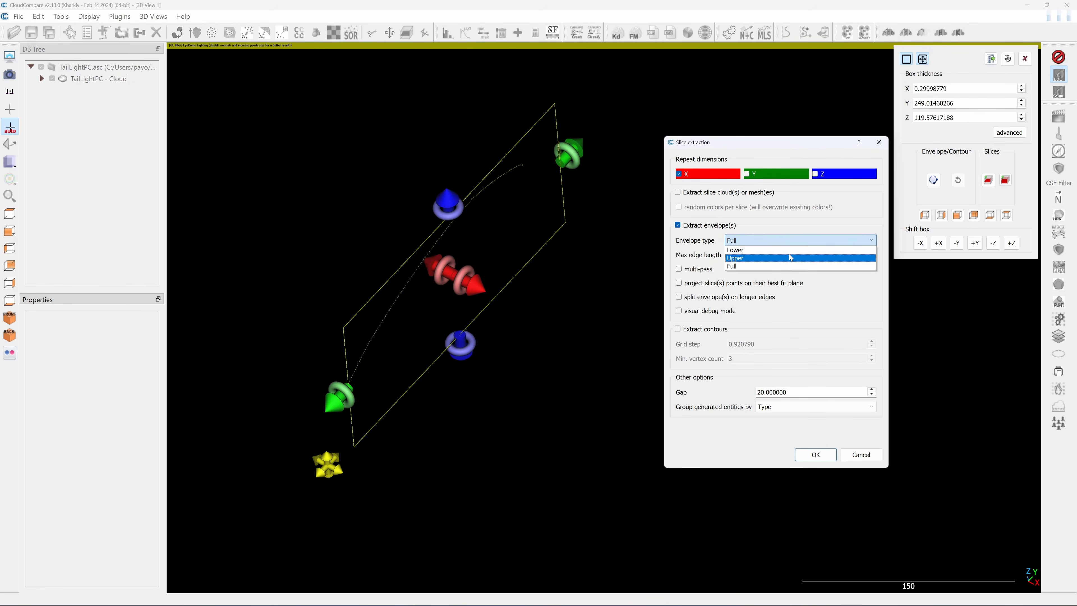
left_click(789, 251)
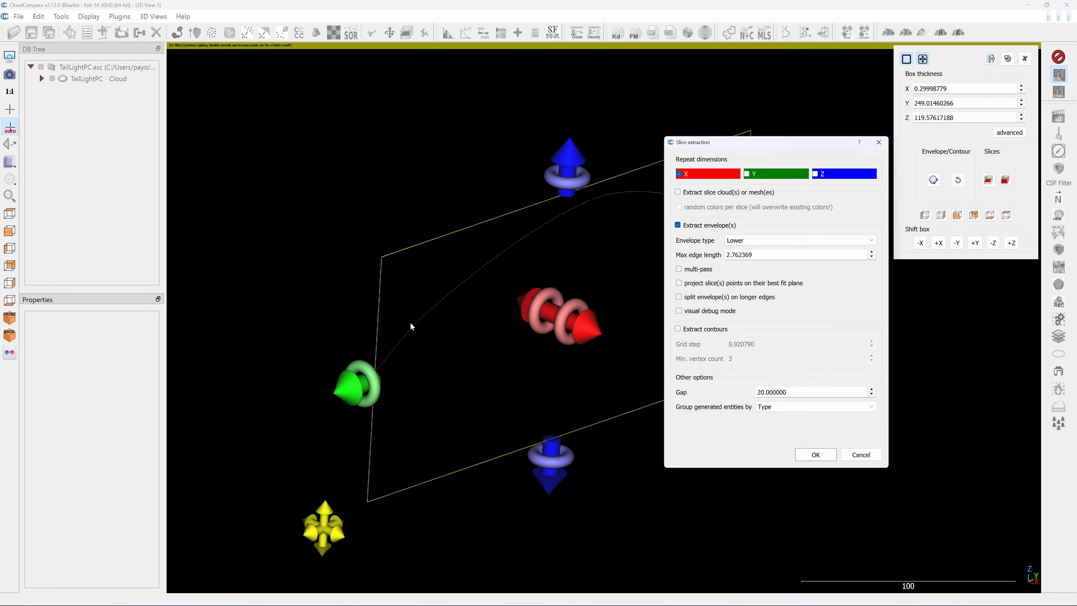
scroll(411, 326, "up", 5)
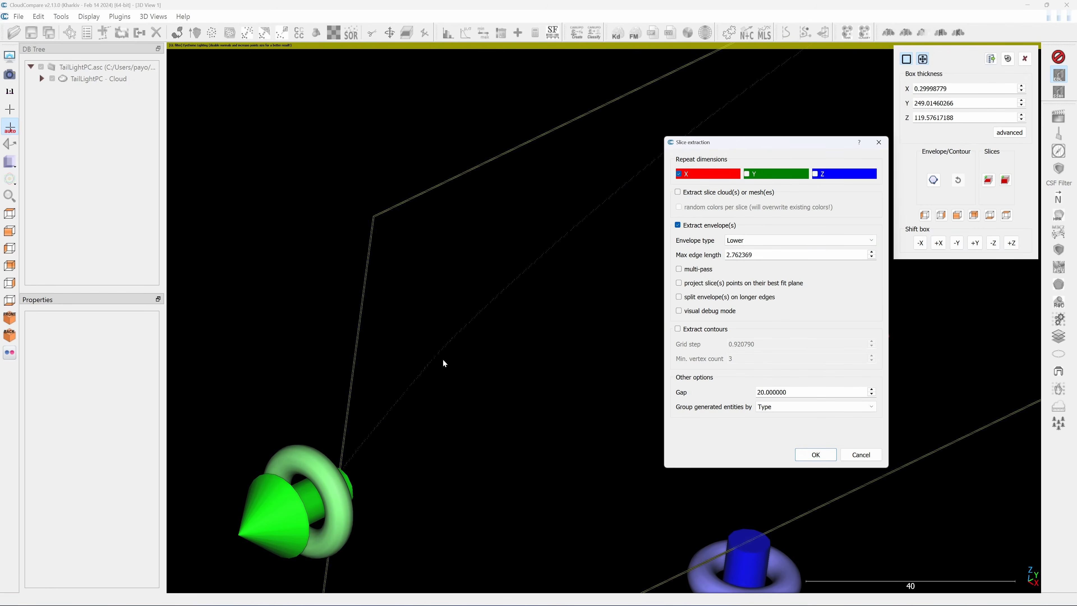
scroll(514, 356, "down", 7)
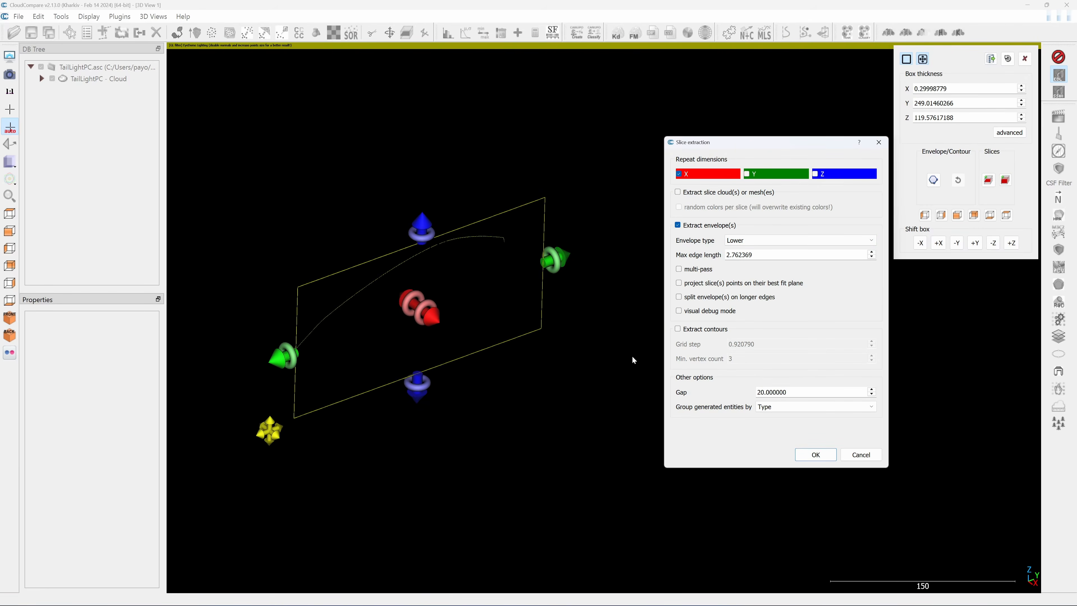
left_click(815, 455)
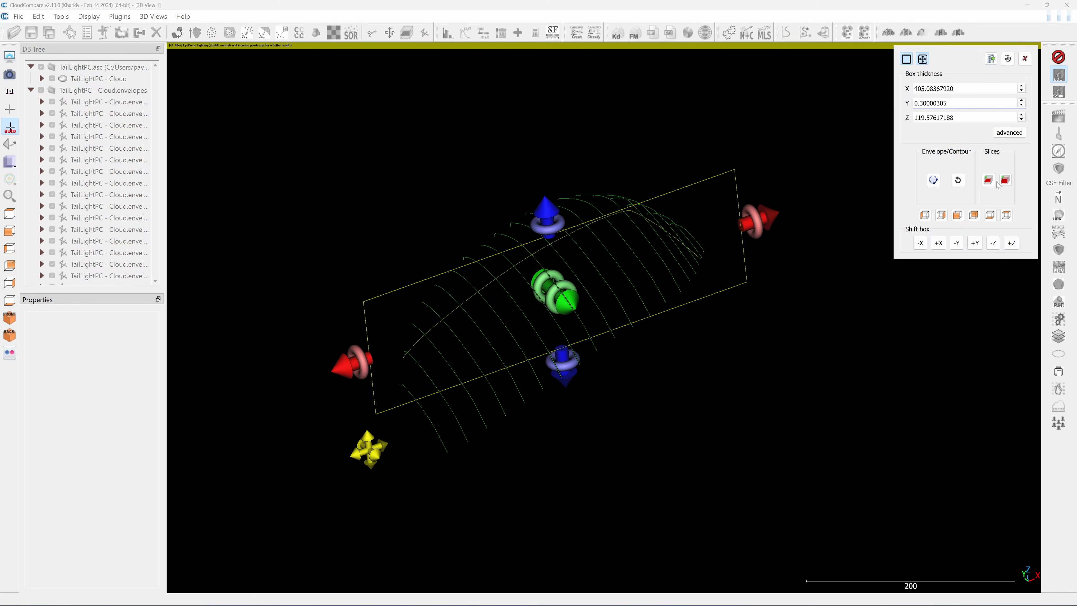
With the section box full in X and 0.3 thick in Y, extract lower envelopes repeated along Y with a gap of 20.
left_click(1006, 180)
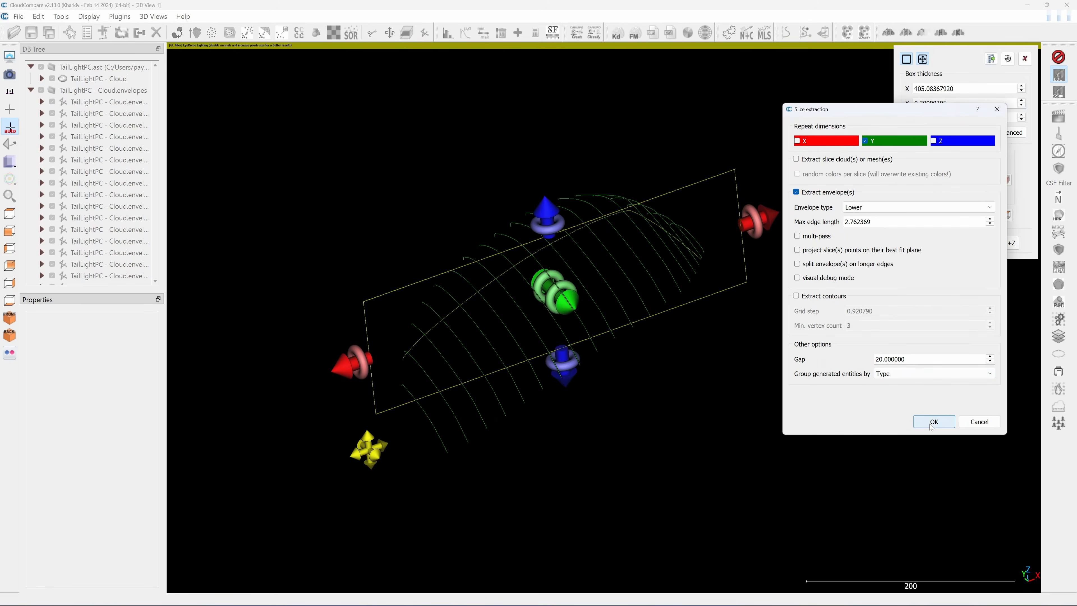
left_click(932, 425)
left_click(655, 323)
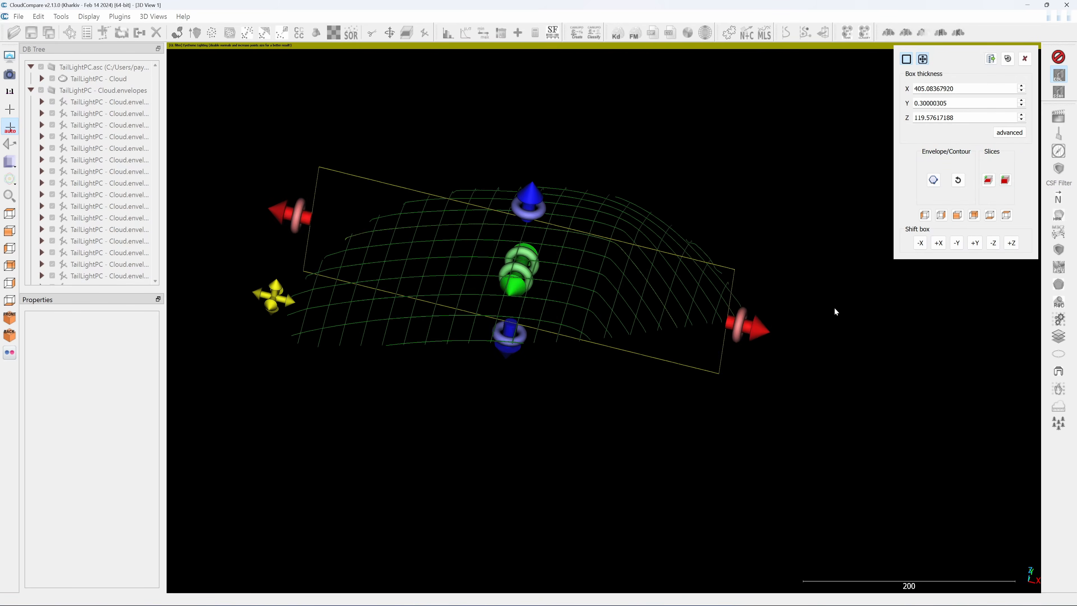
Save both envelope groups together as the DXF file TailLightLines in the TailLightReverse folder.
left_click(122, 90)
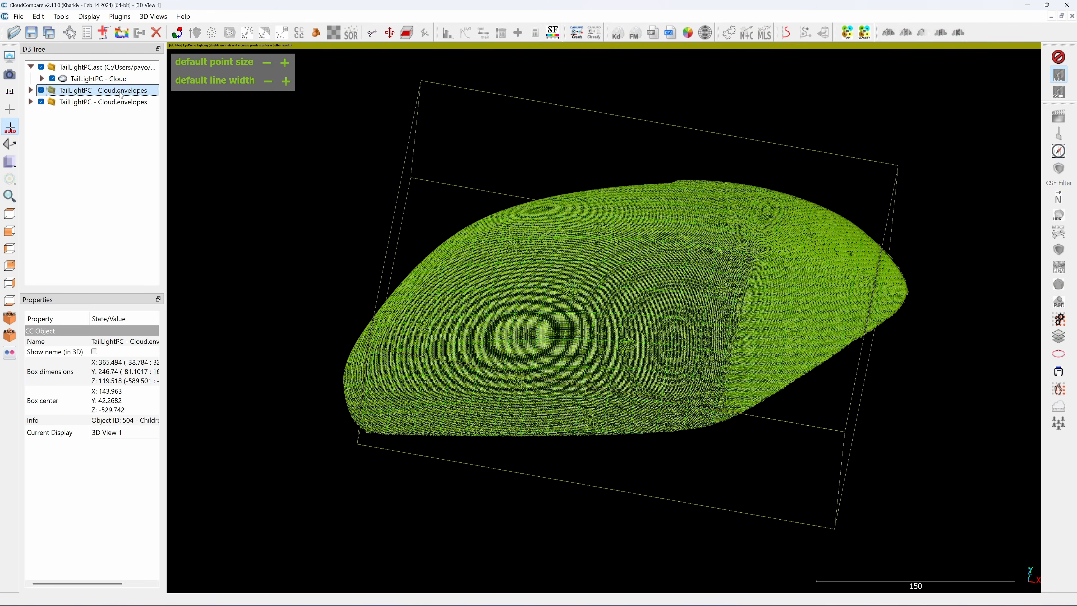
left_click(120, 102, "ctrl")
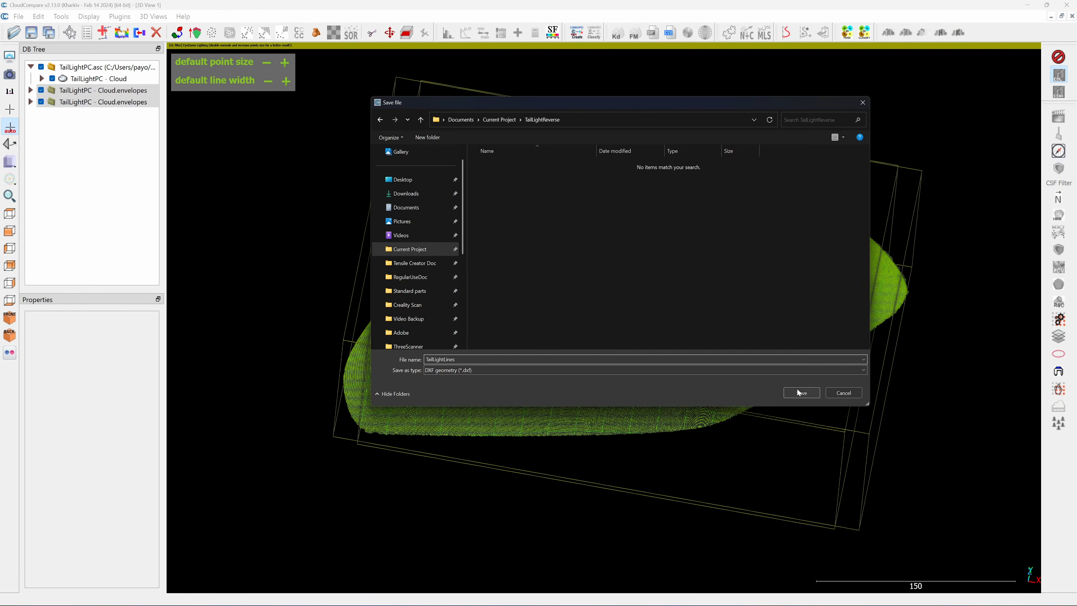
left_click(801, 392)
Open TailLightLines.dxf in AutoCAD and examine the slice polylines from several angles, checking individual curves and their crossings.
left_click_drag(842, 283, 600, 236)
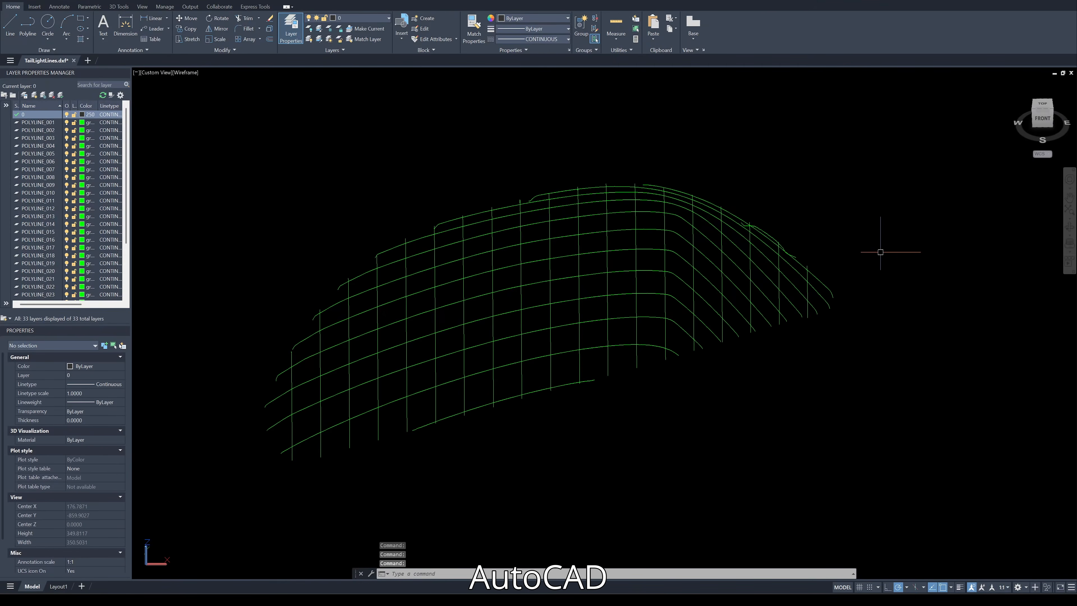
middle_click_drag(881, 252, 151, 147, "shift")
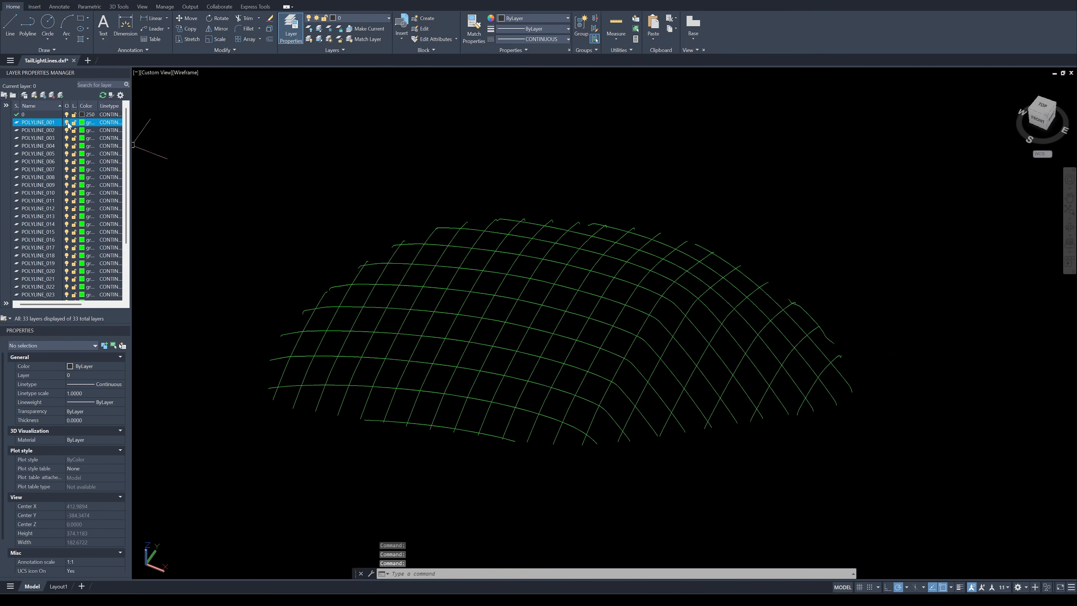
middle_click_drag(237, 259, 404, 349, "shift")
left_click(438, 309)
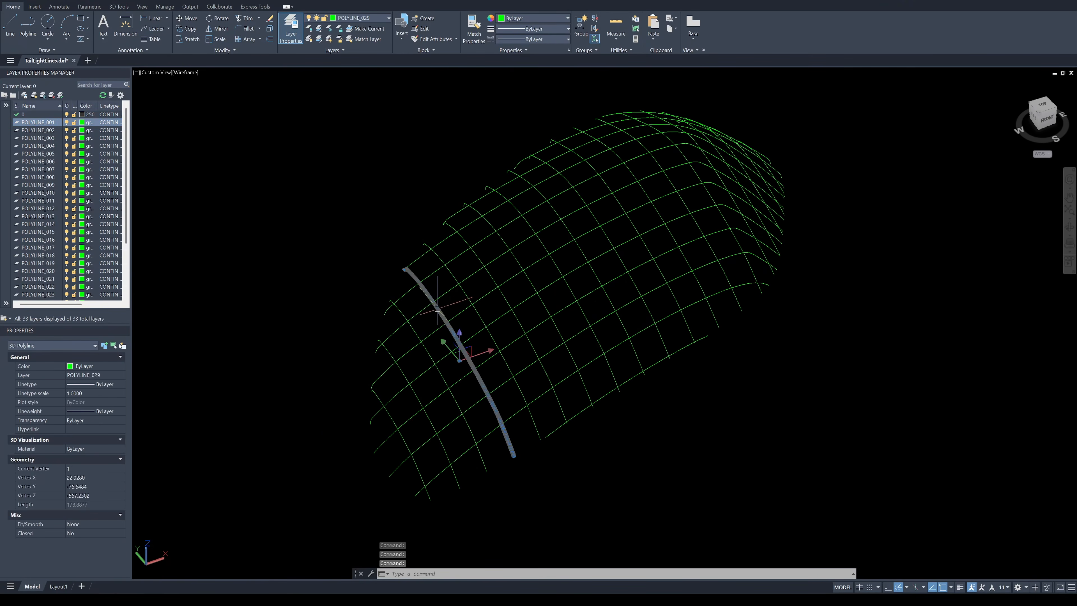
middle_click_drag(437, 309, 132, 355, "shift")
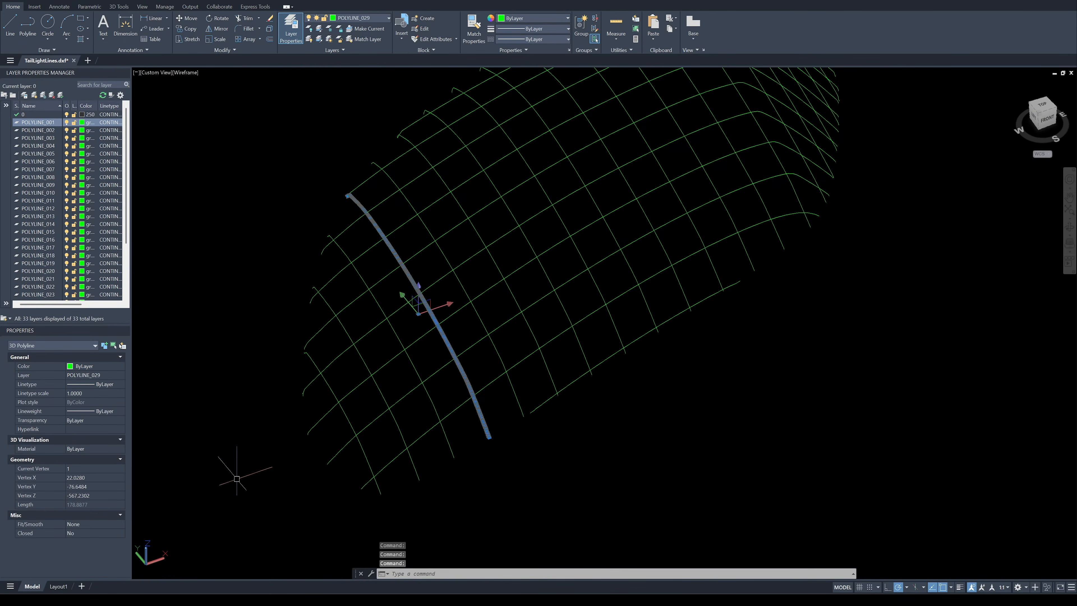
key("Escape")
scroll(440, 289, "up", 5)
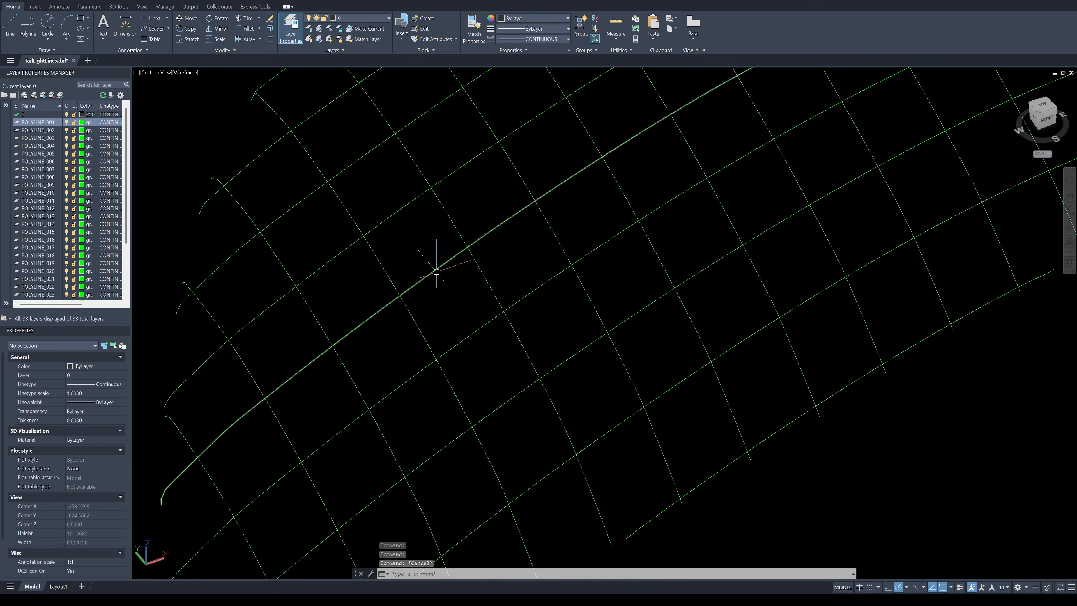
scroll(461, 315, "down", 2)
key("Escape")
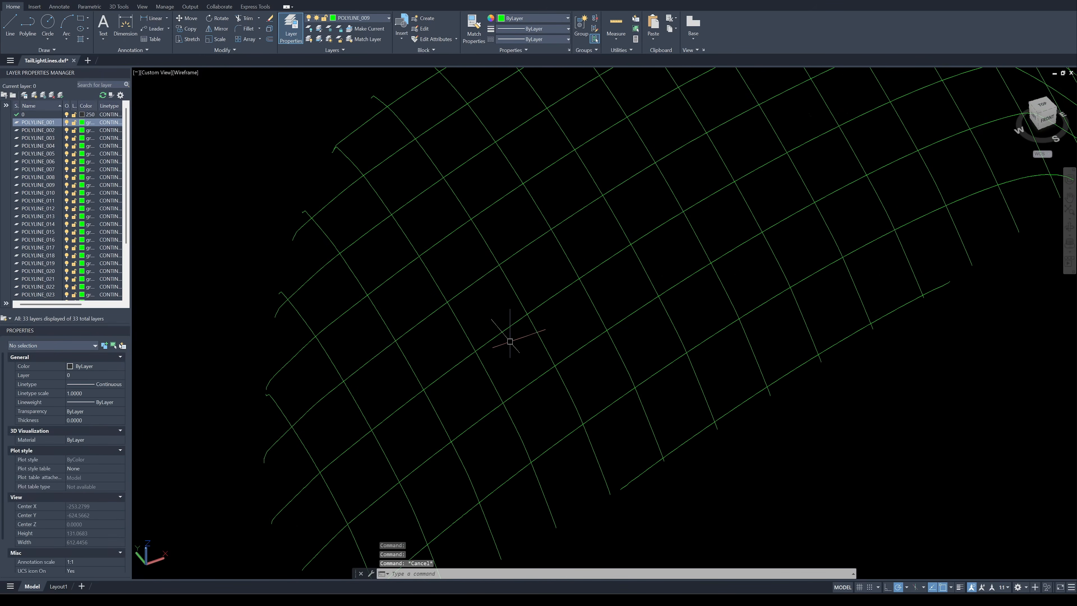
middle_click_drag(511, 342, 512, 347, "shift")
scroll(512, 349, "down", 4)
left_click(661, 361)
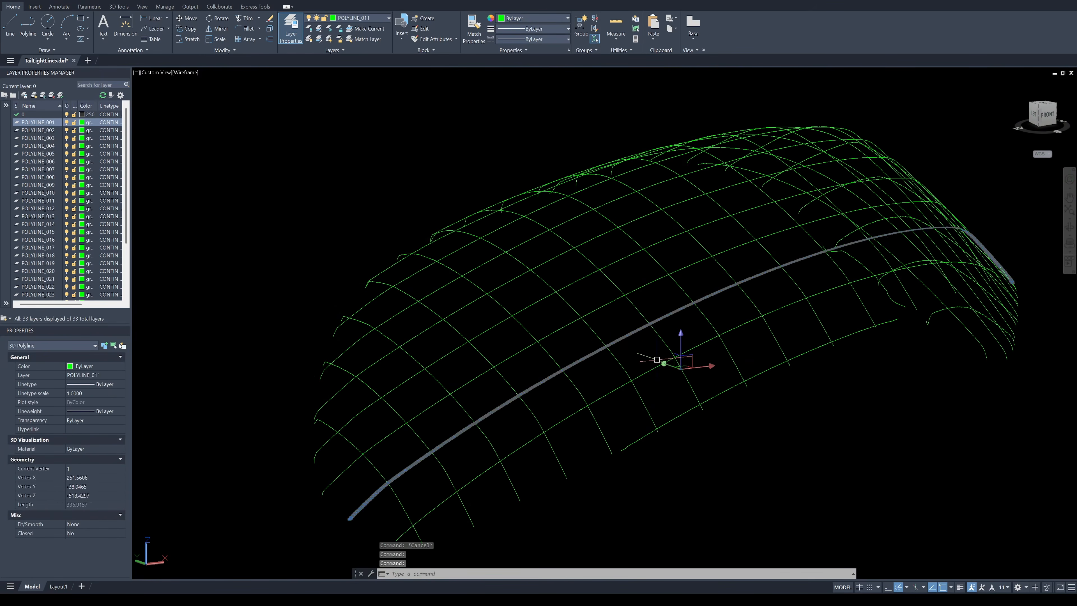
key("Escape")
middle_click_drag(794, 409, 505, 293, "shift")
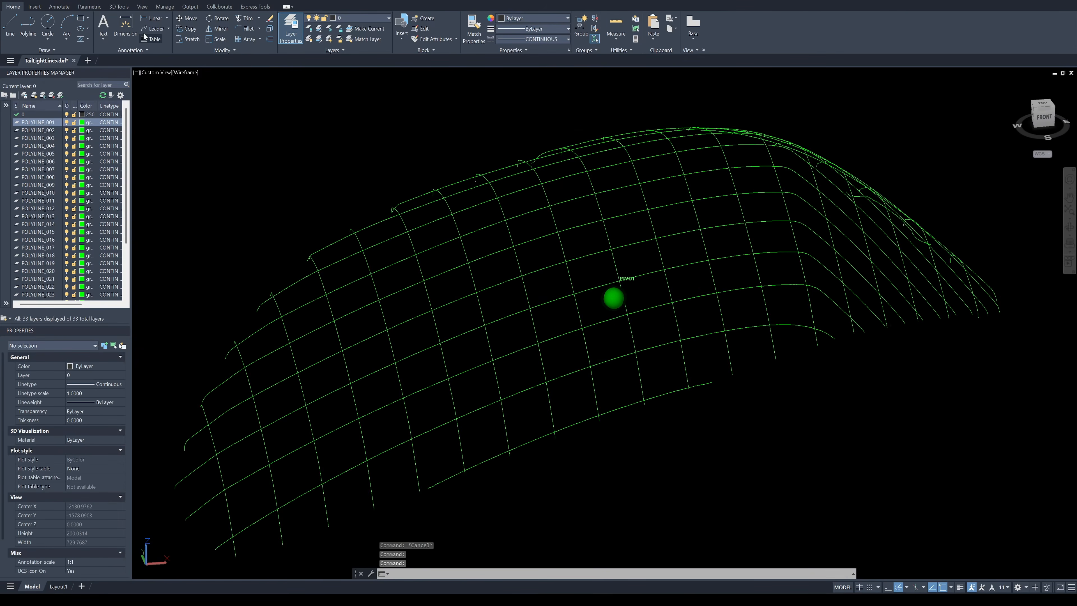
left_click(120, 7)
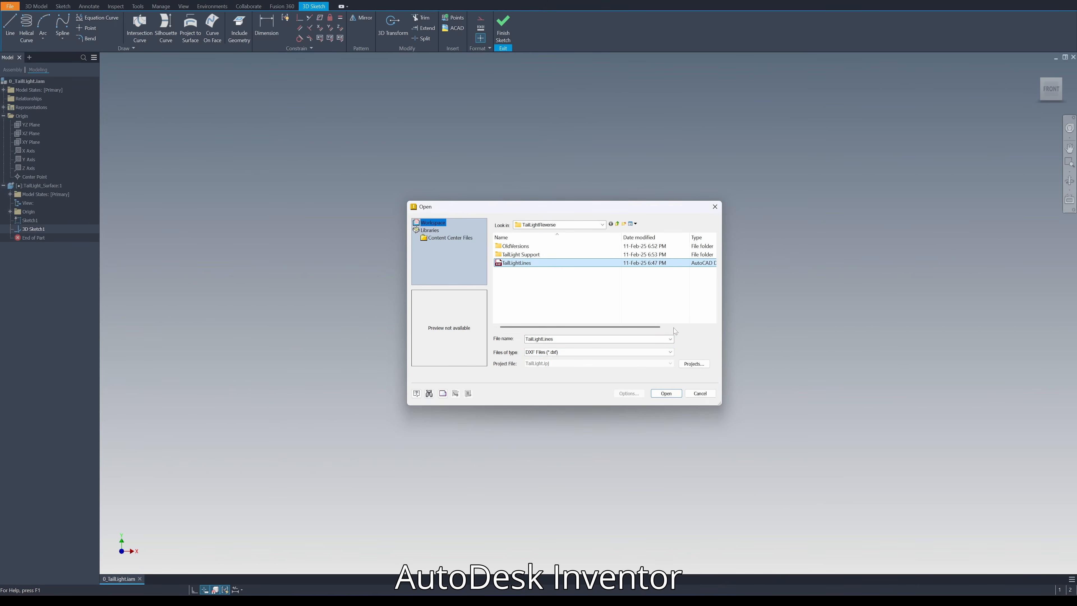
Switch to Inventor, import TailLightLines.dxf into a 3D sketch, and draw a three-point arc along the outermost cross-slice polyline up to a grid crossing.
left_click(666, 393)
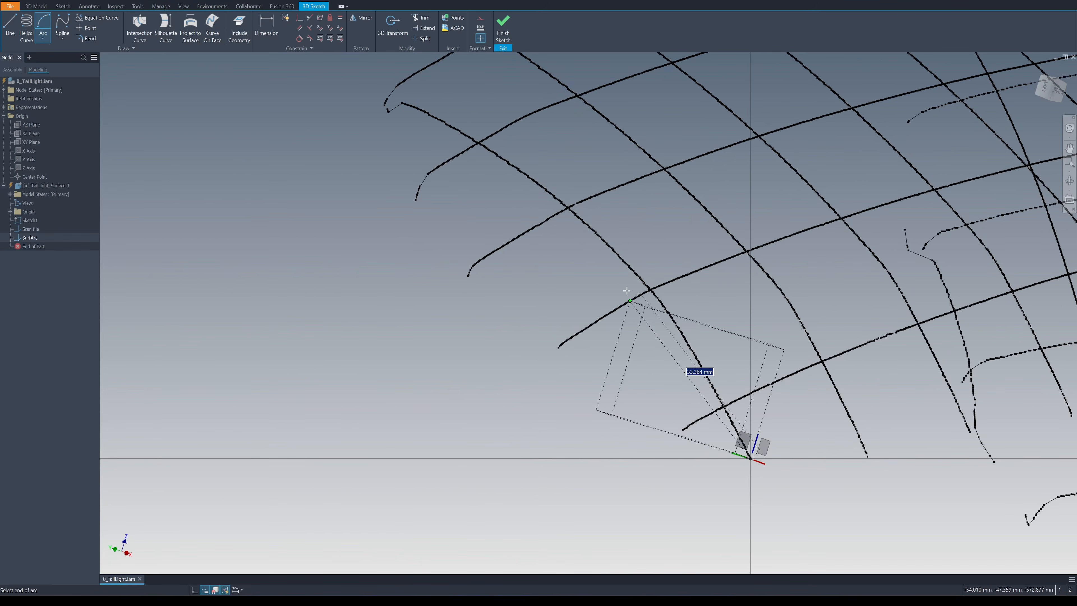
scroll(570, 208, "up", 5)
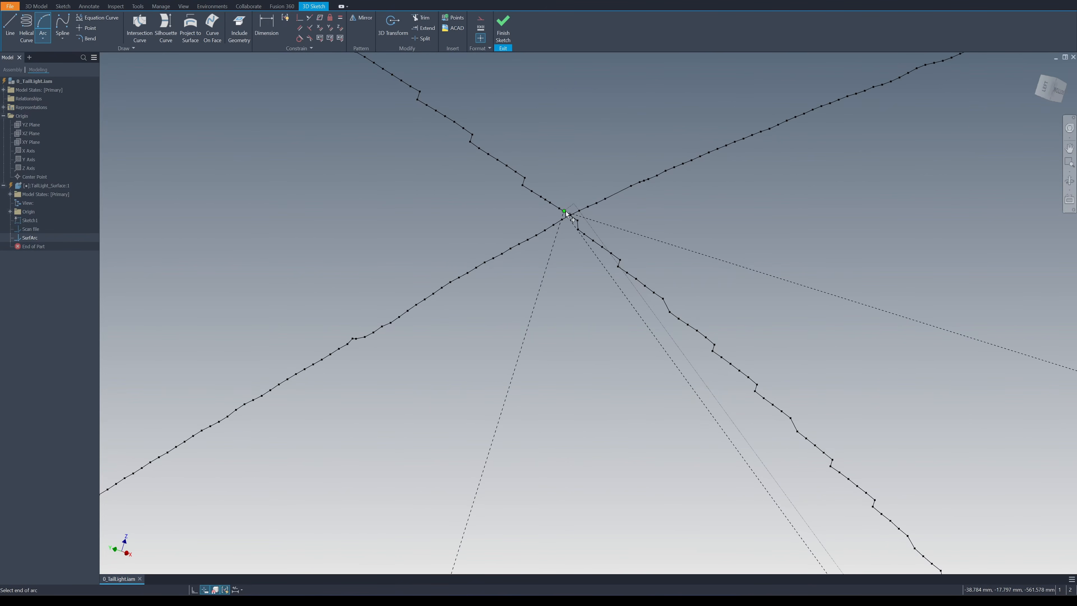
left_click(566, 212)
scroll(615, 250, "down", 7)
left_click(678, 365)
Draw a second three-point arc continuing along the outermost cross-slice polyline, from the grid crossing to its upper bend.
scroll(607, 295, "up", 6)
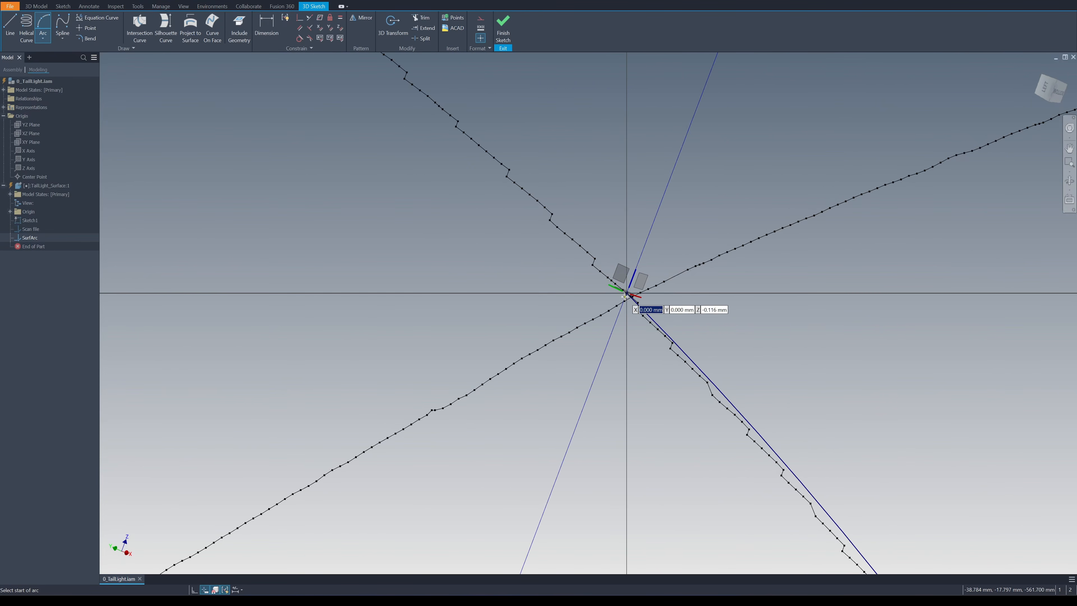
scroll(624, 297, "up", 3)
left_click(638, 275)
scroll(639, 280, "down", 5)
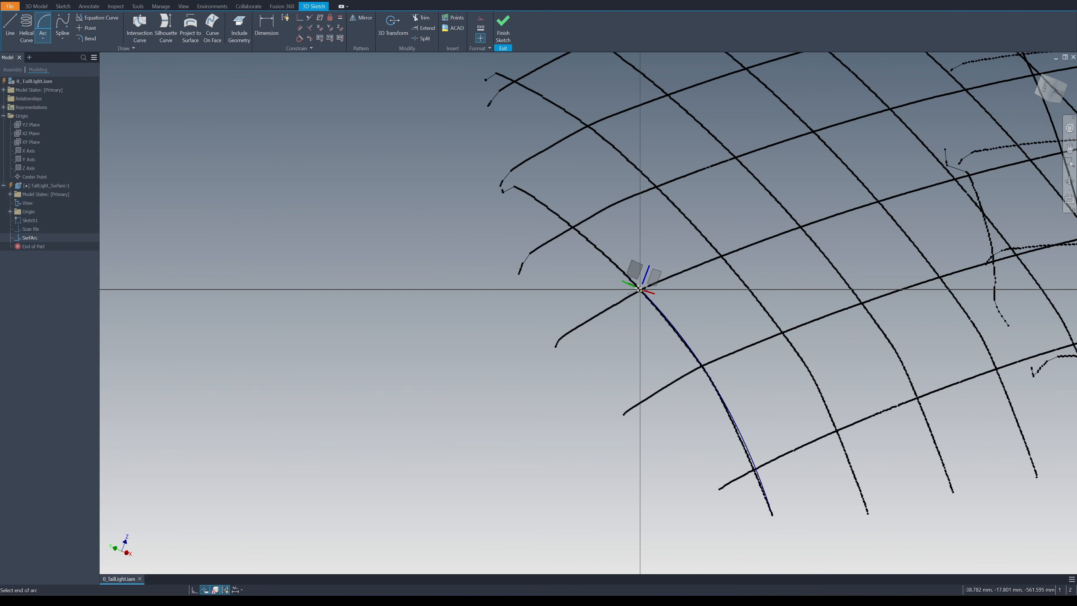
scroll(508, 191, "up", 5)
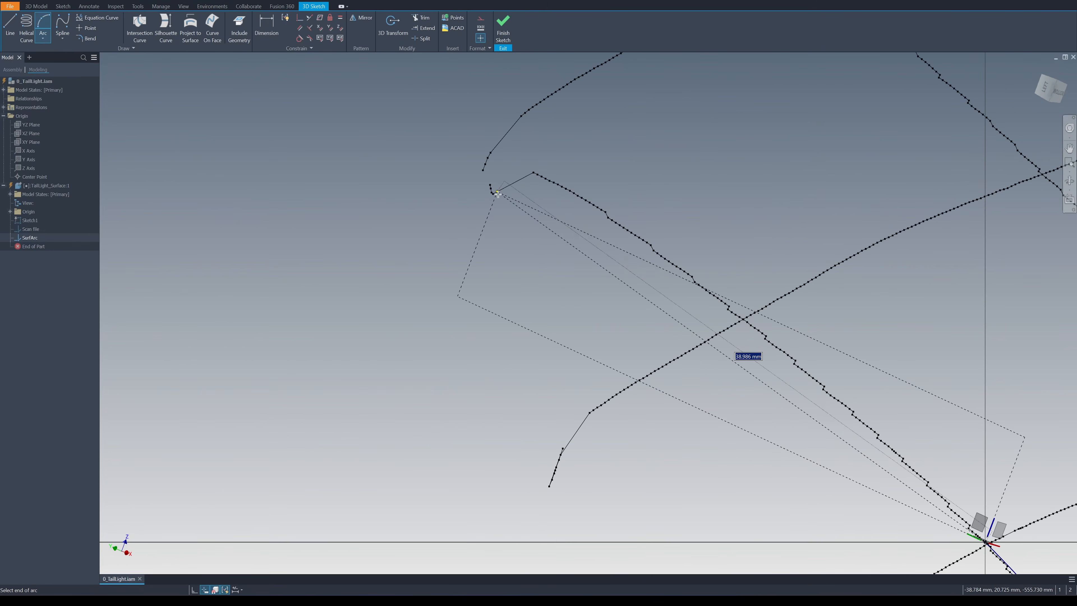
left_click(532, 173)
scroll(684, 262, "down", 4)
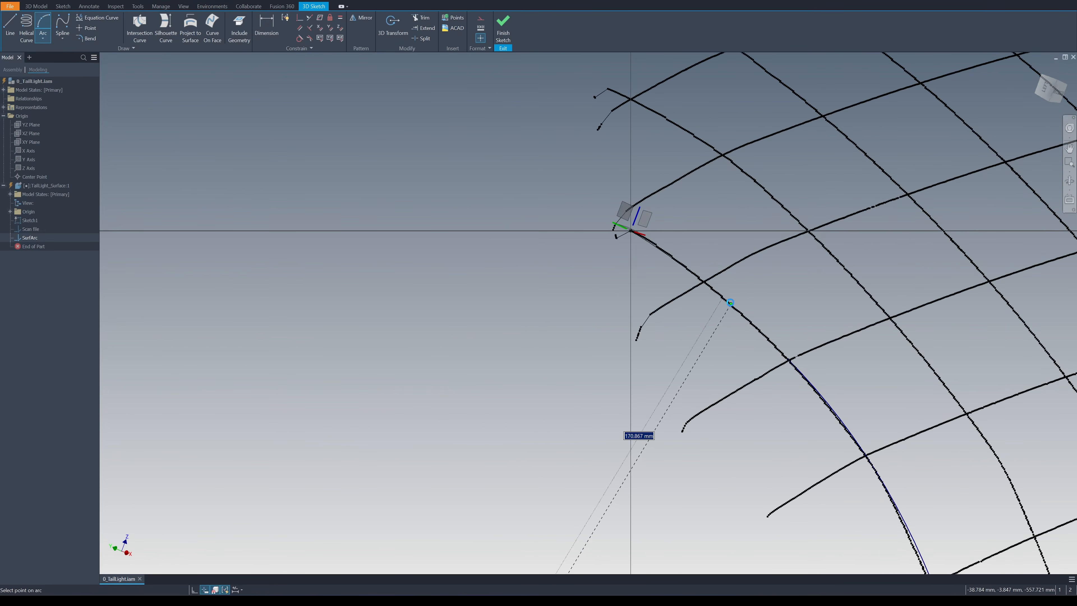
left_click(730, 303)
Trace a boundary arc starting at the lower end of the outermost cross-slice, and exit the 3D sketch once the grid is complete.
scroll(622, 472, "down", 3)
scroll(607, 443, "up", 5)
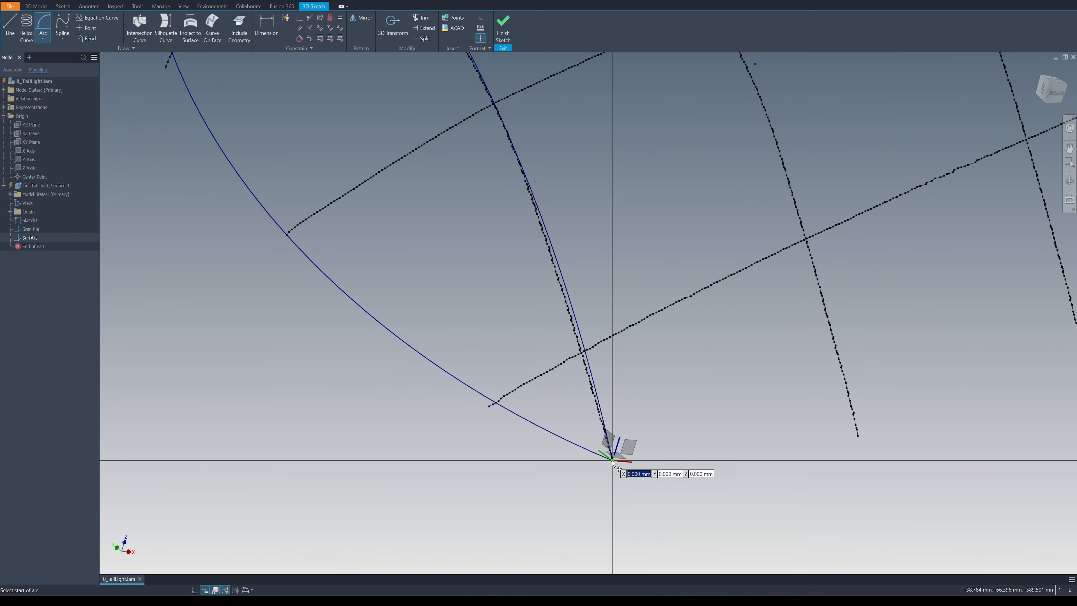
left_click(613, 460)
scroll(637, 464, "down", 2)
left_click(883, 360)
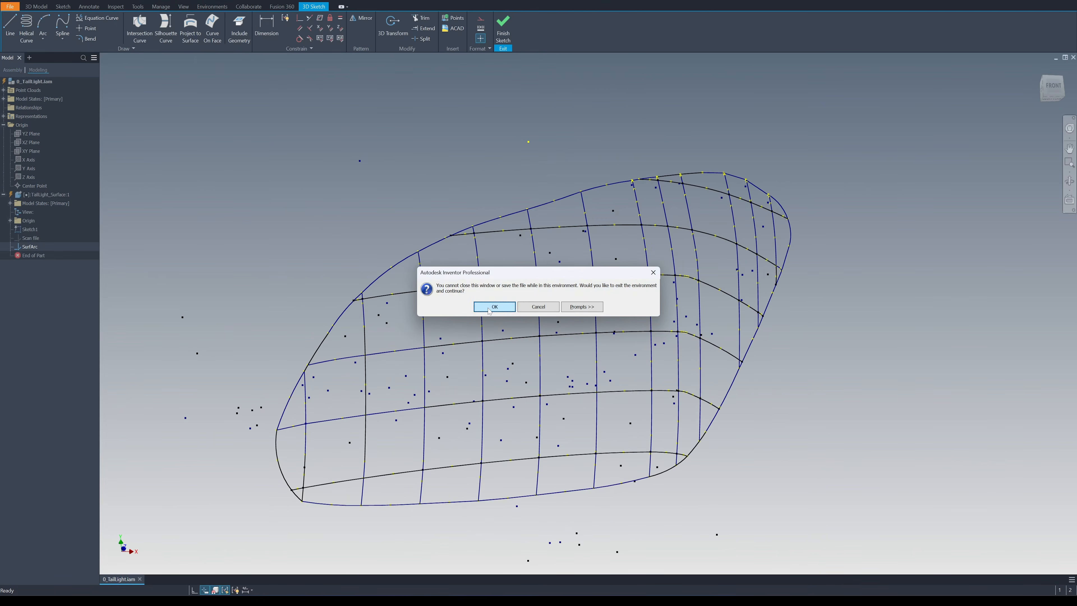
left_click(495, 306)
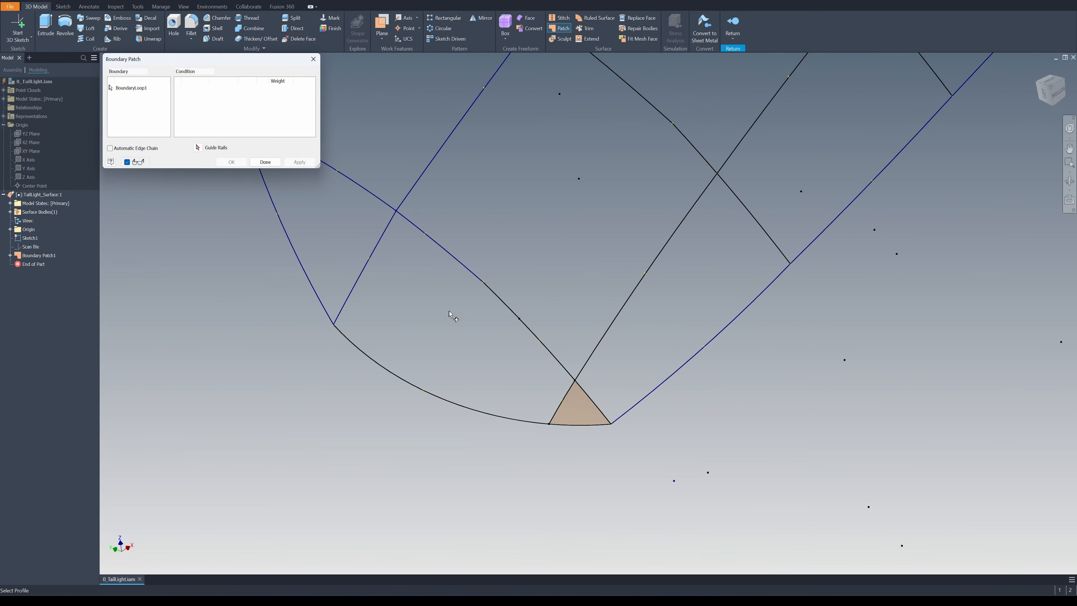
Select the surrounding arcs of the grid cell beside the first triangular corner patch as the loop of a Boundary Patch.
left_click(560, 363)
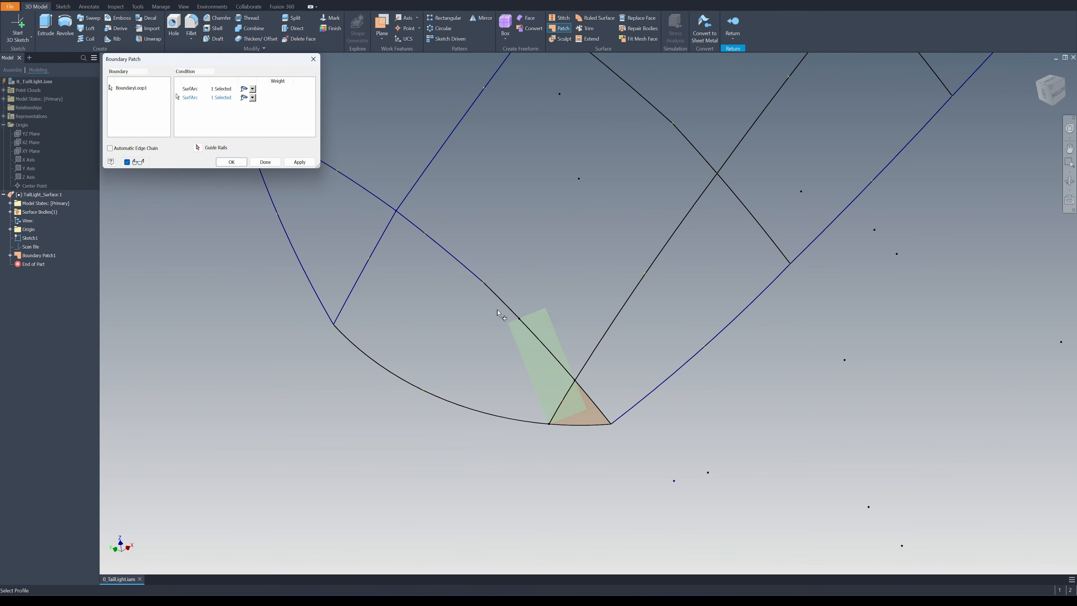
left_click(499, 302)
left_click(464, 259)
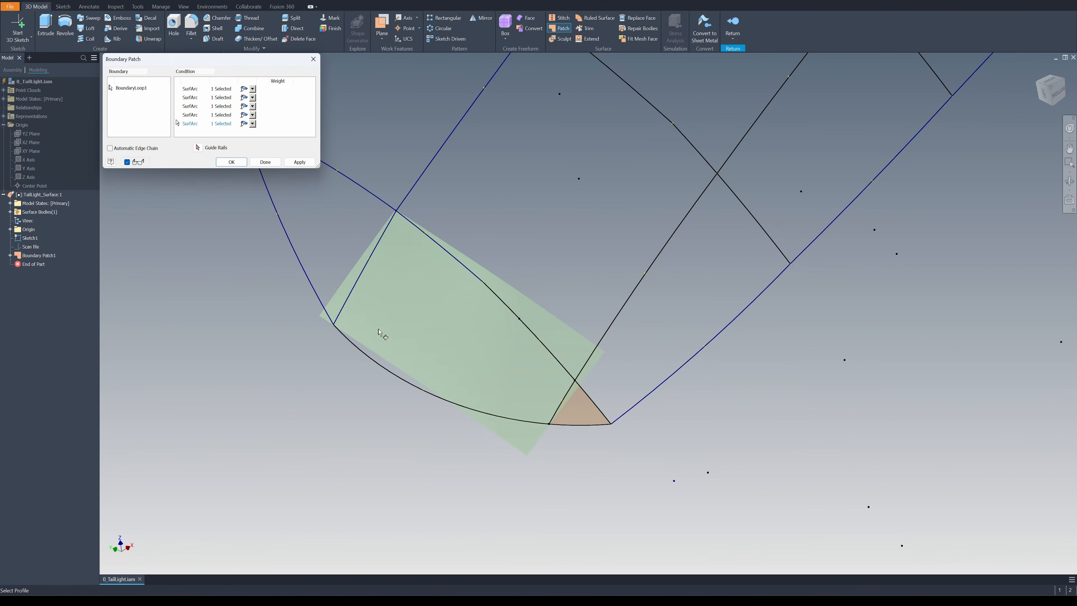
left_click(383, 370)
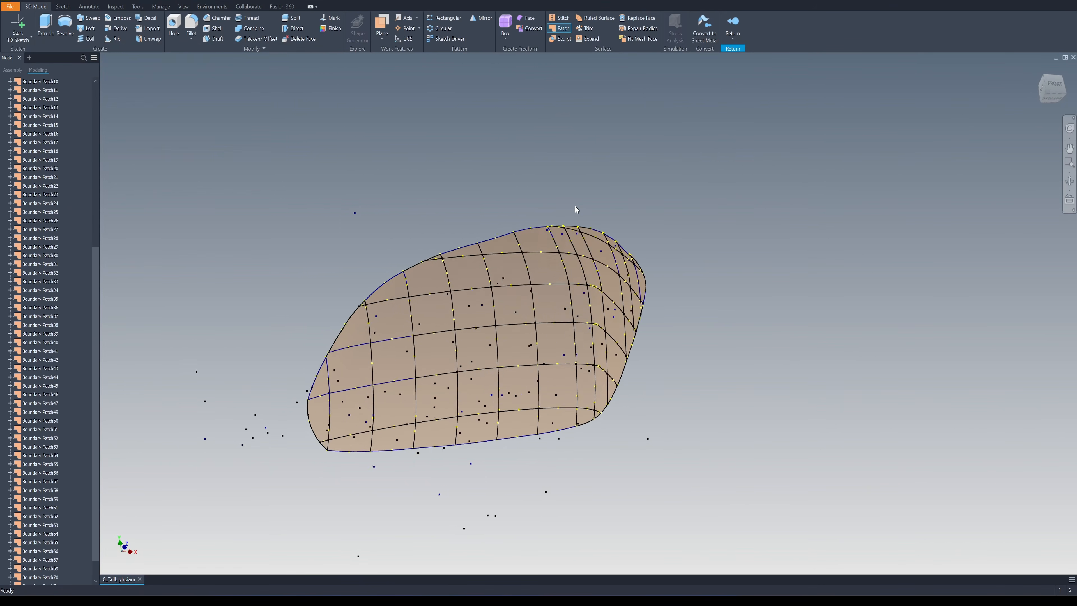
Offset a work plane below the lens from the XY plane and create a boundary patch from the lens outline sketched there.
left_click_drag(90, 270, 90, 115)
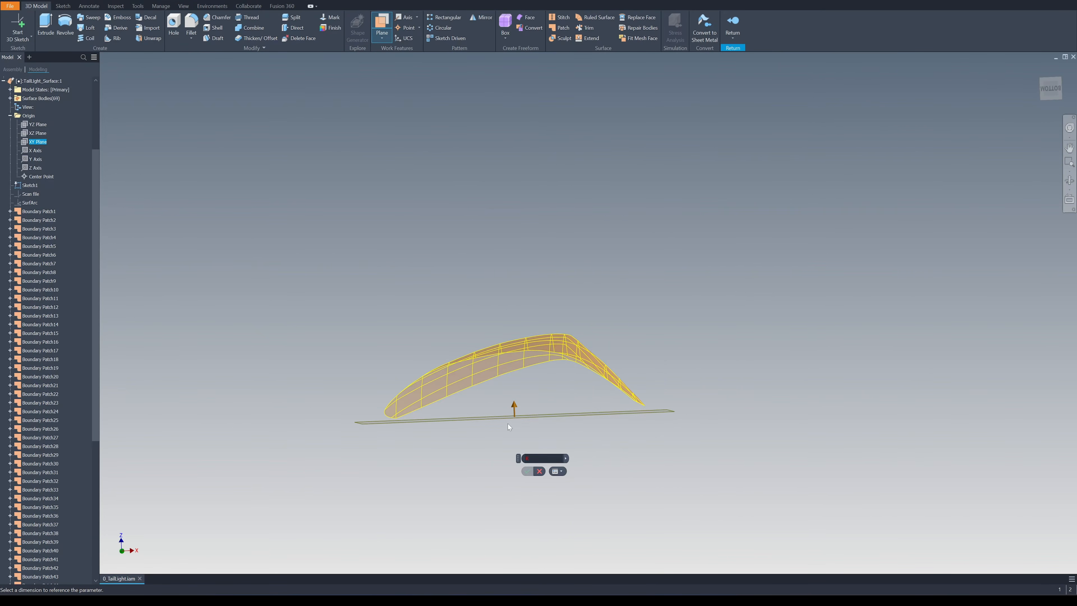
left_click_drag(515, 407, 515, 413)
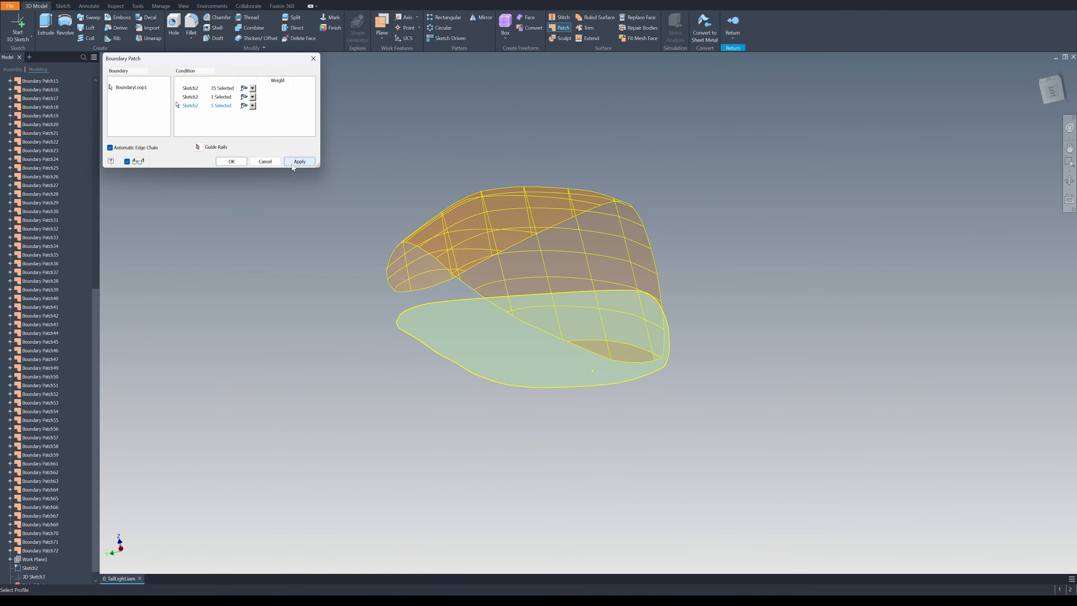
left_click(295, 163)
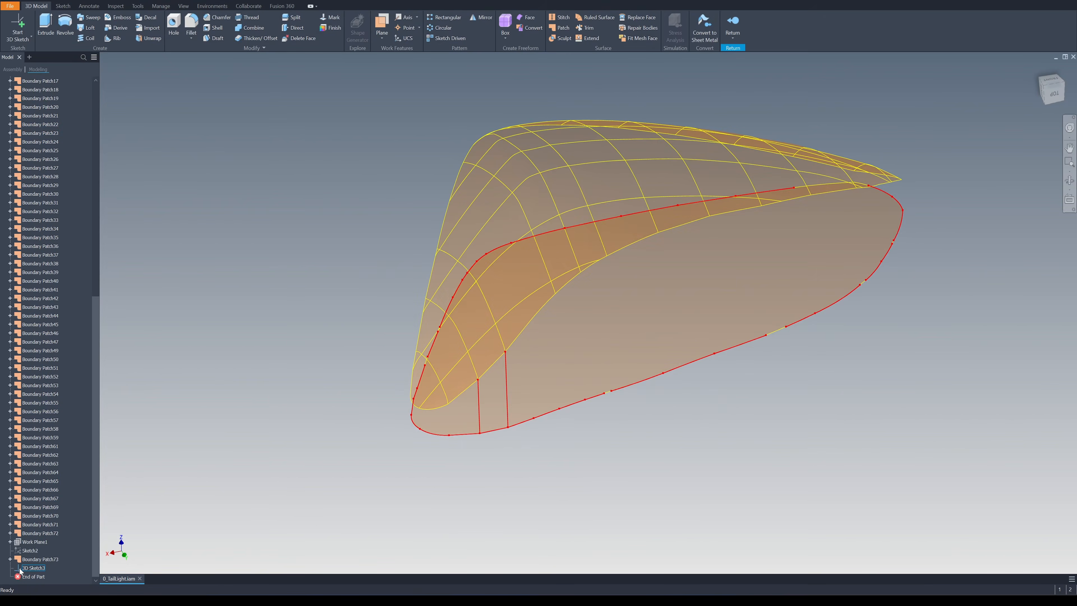
Add side lines between the lens edge and base outline in the 3D sketch, and stitch the closed surfaces with 0.254 mm tolerance.
double_click(20, 569)
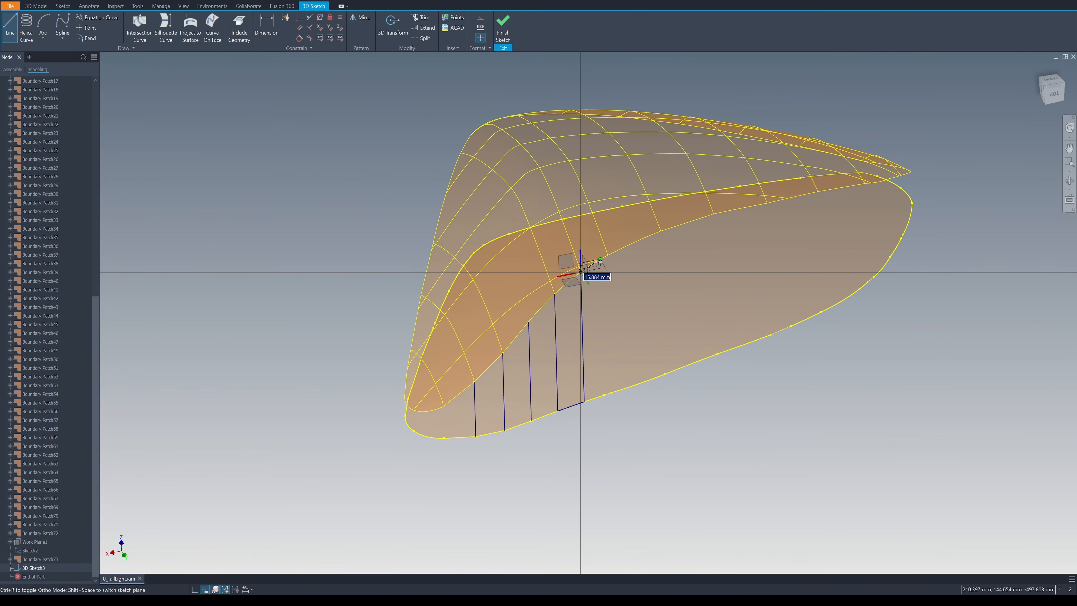
left_click(600, 260)
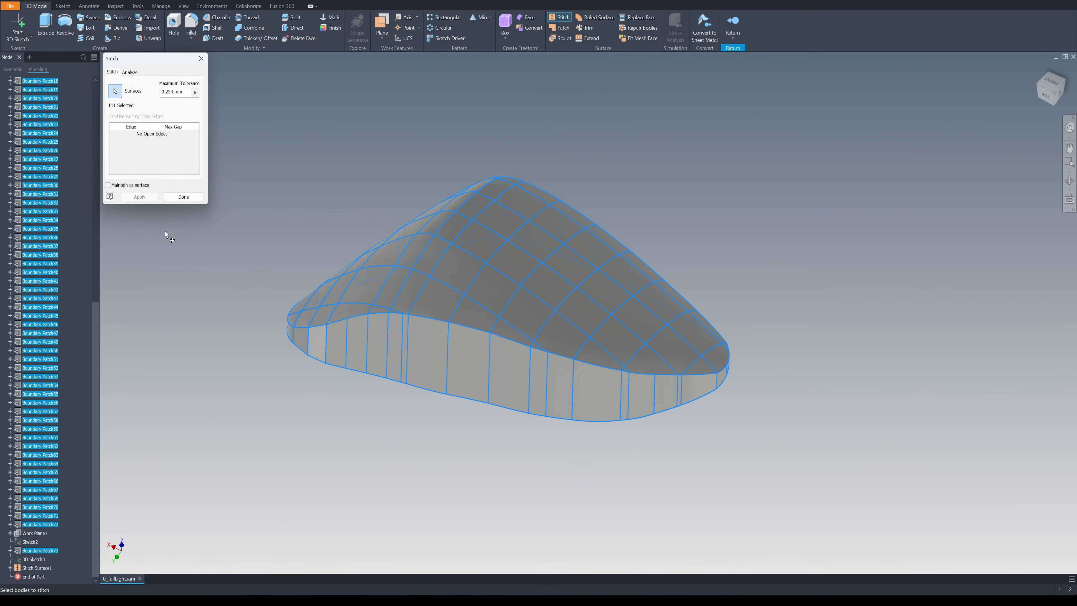
left_click(182, 201)
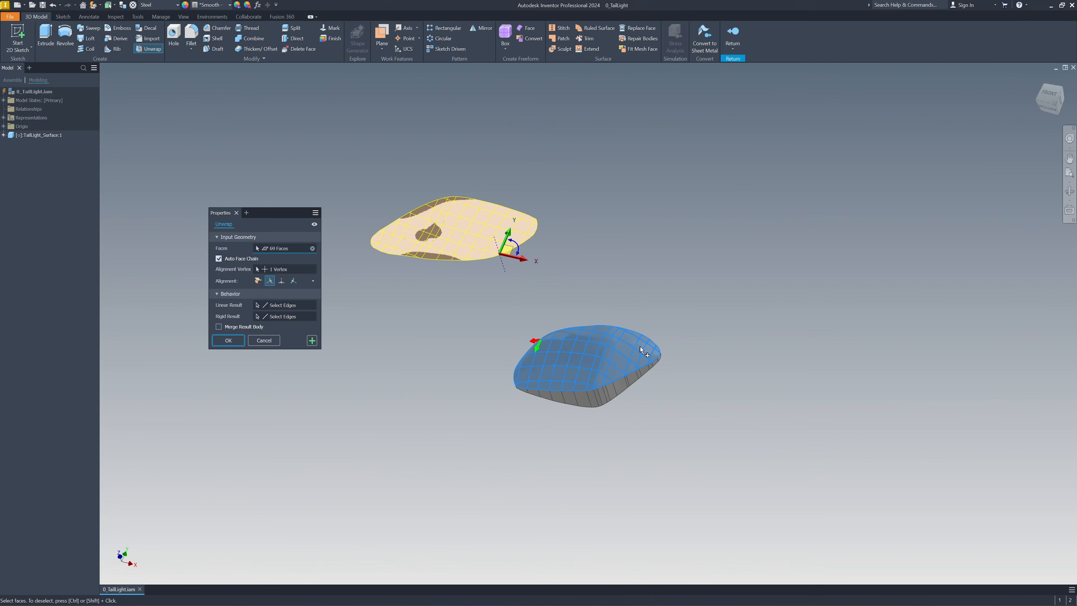
Unwrap the 69 chained lens faces and move the flattened result to the other side of the solid.
left_click_drag(533, 264, 832, 322)
middle_click_drag(888, 354, 859, 308, "shift")
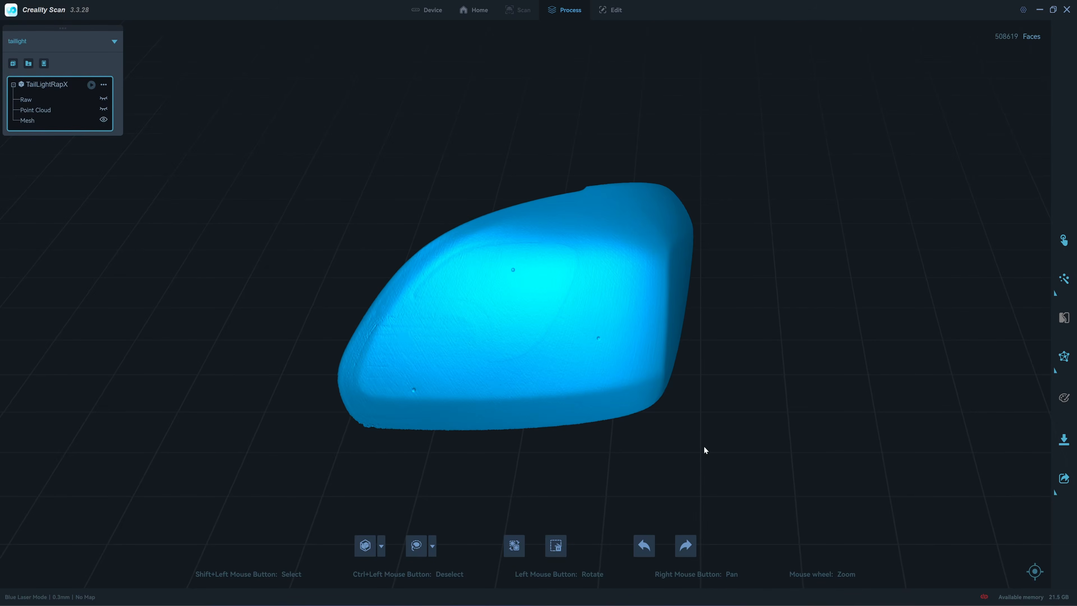
Switch to Creality Scan and view the TailLightRapX mesh from another angle.
left_click_drag(705, 449, 615, 356)
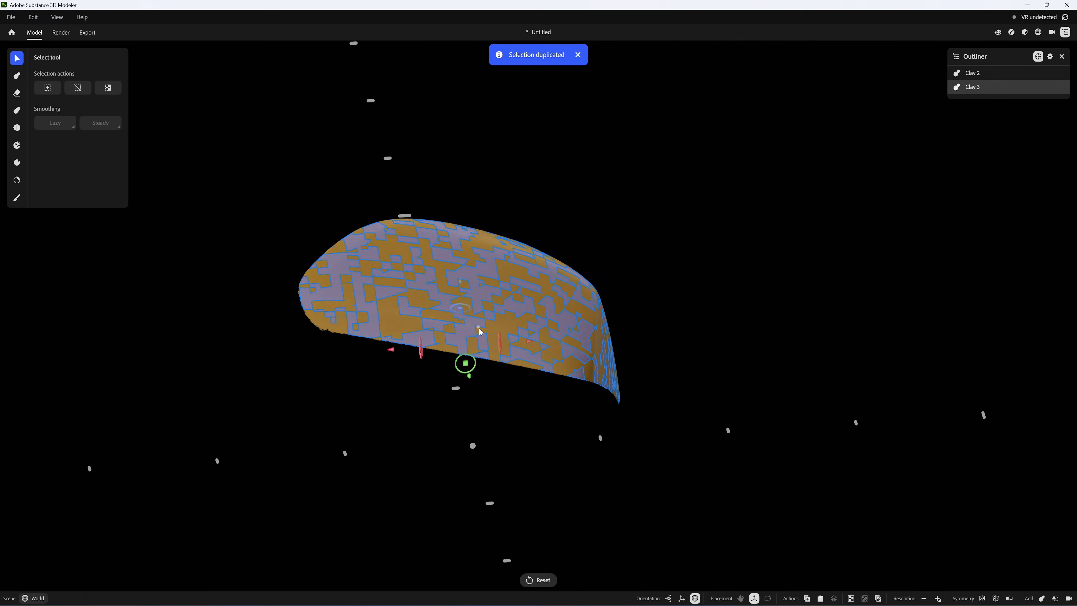
In Substance 3D Modeler, scale the duplicated lens Clay 3 down slightly so it sits inside Clay 2, and select it from below.
key("s")
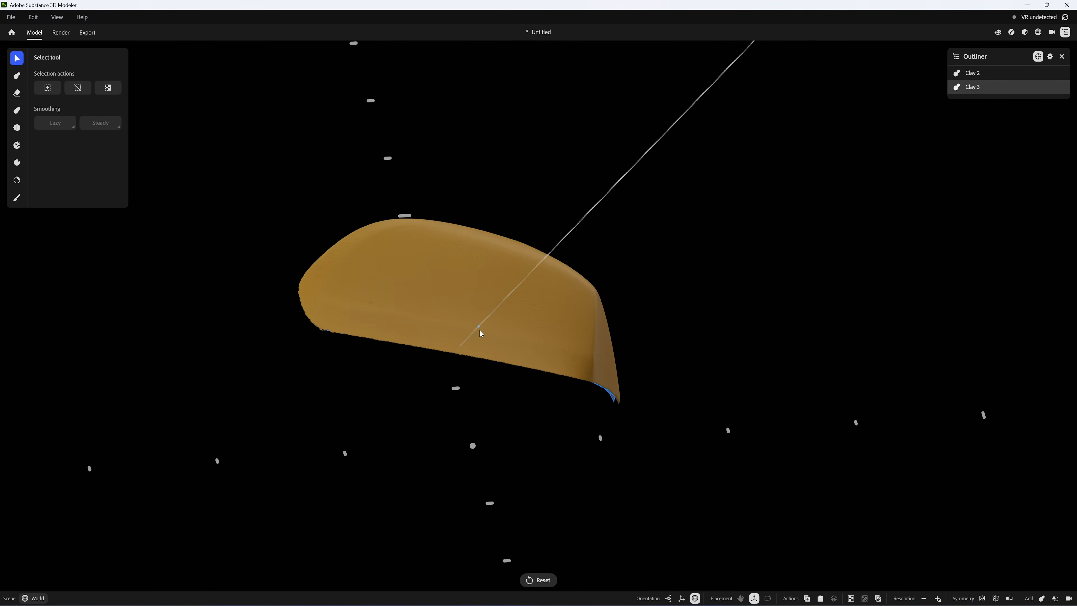
left_click_drag(469, 362, 574, 263, "alt")
left_click(612, 369)
left_click(573, 262)
Subtract Clay 3 from Clay 2 with a boolean to hollow out the lens, and hide Clay 3.
right_click(567, 284)
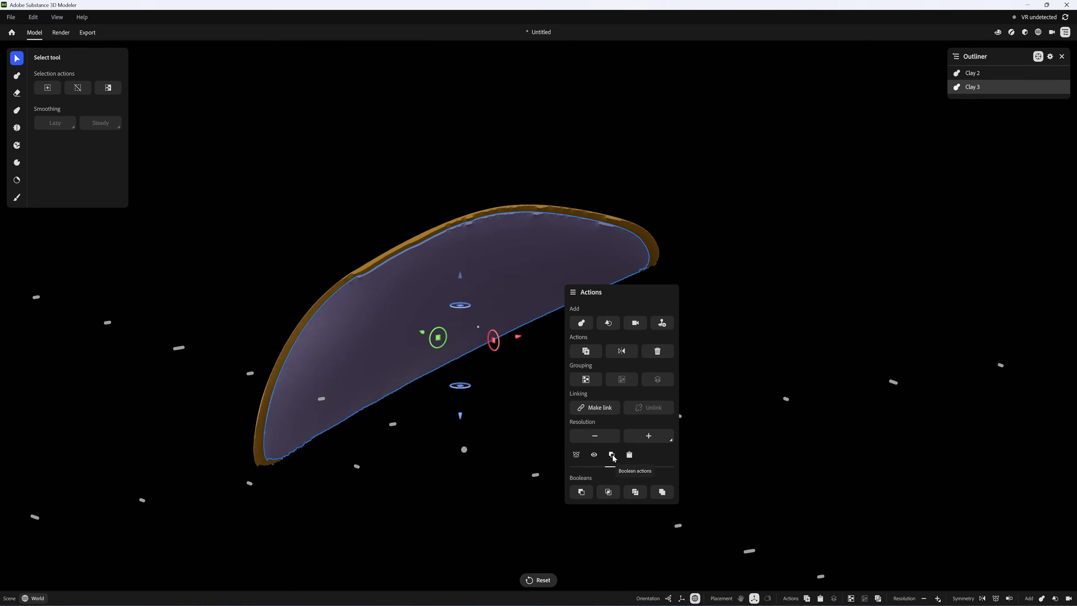
left_click(581, 492)
left_click(615, 499)
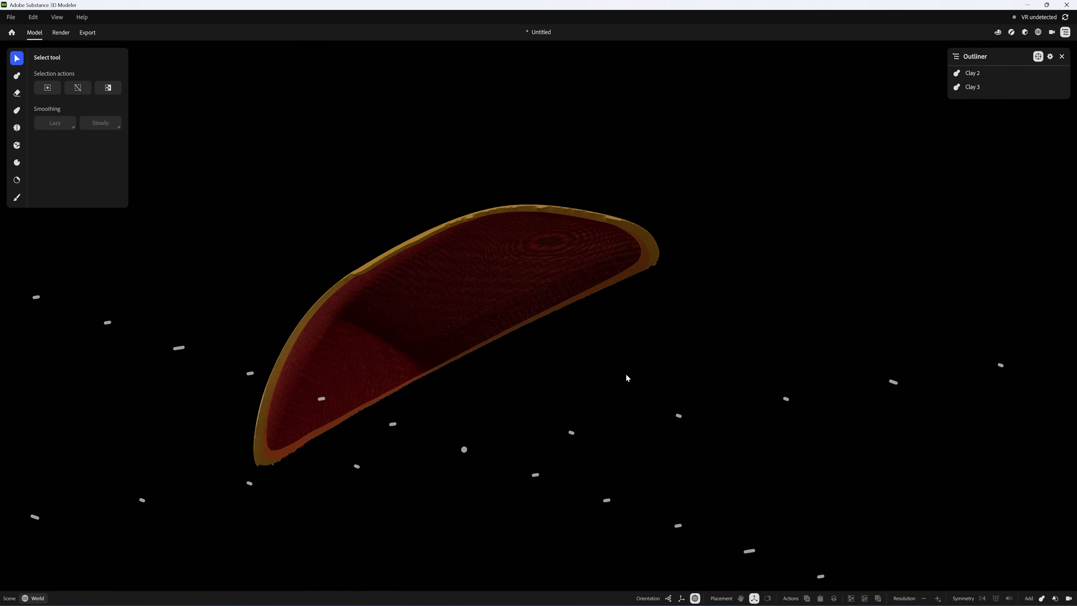
left_click(545, 283)
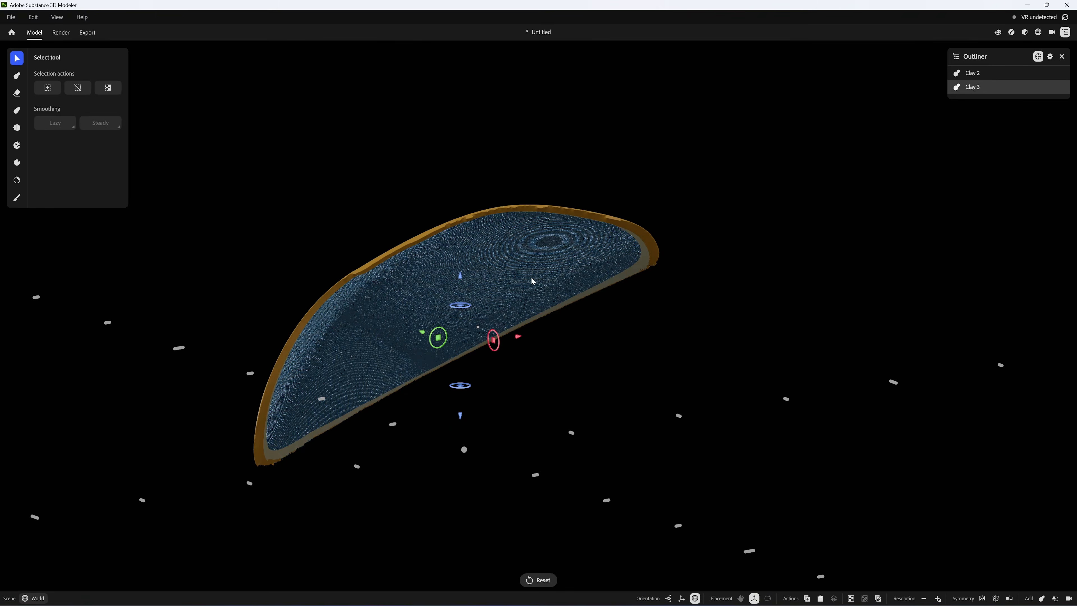
right_click(533, 281)
left_click(544, 523)
key("h")
Activate the Smooth tool at size 2.73 cm and 25% strength, and examine the inner wall and rim of hollowed Clay 2.
left_click_drag(637, 365, 600, 369, "alt")
key("s")
scroll(550, 224, "up", 5)
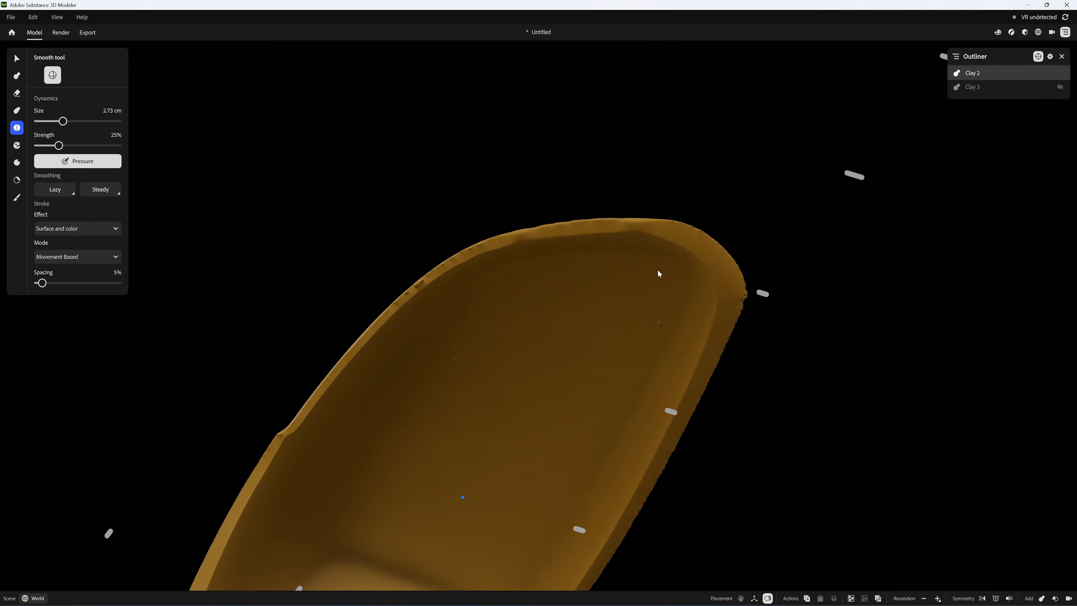
left_click_drag(659, 274, 505, 289, "alt")
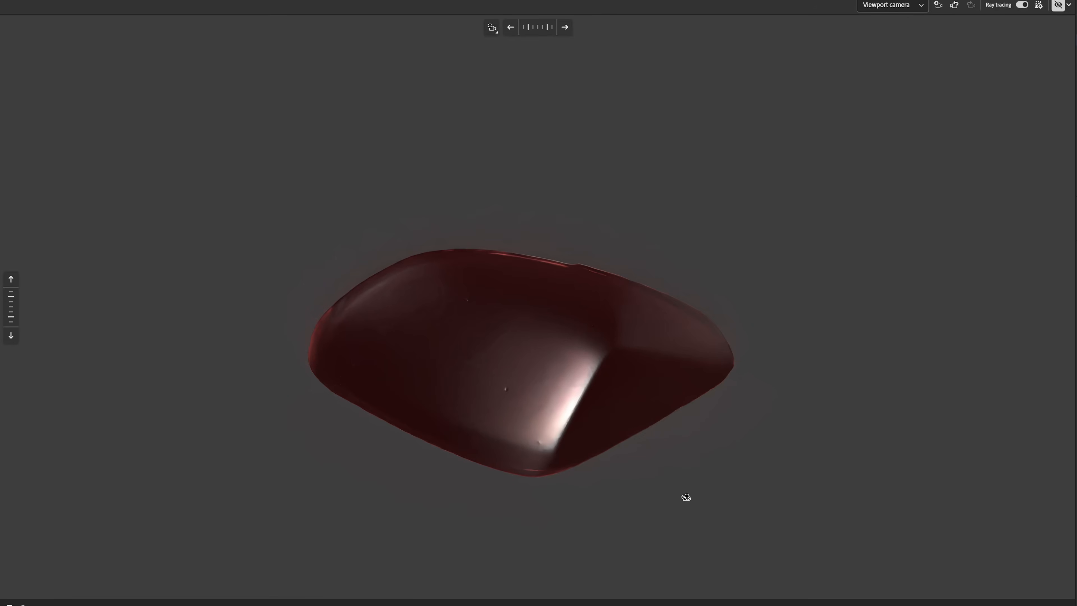
Switch to the ray-traced viewport and examine the translucent red lens from the front, side, underside and front again.
mouse_move(678, 493)
left_mouse_down("alt")
mouse_move(776, 455)
mouse_move(784, 509)
left_mouse_up("alt")
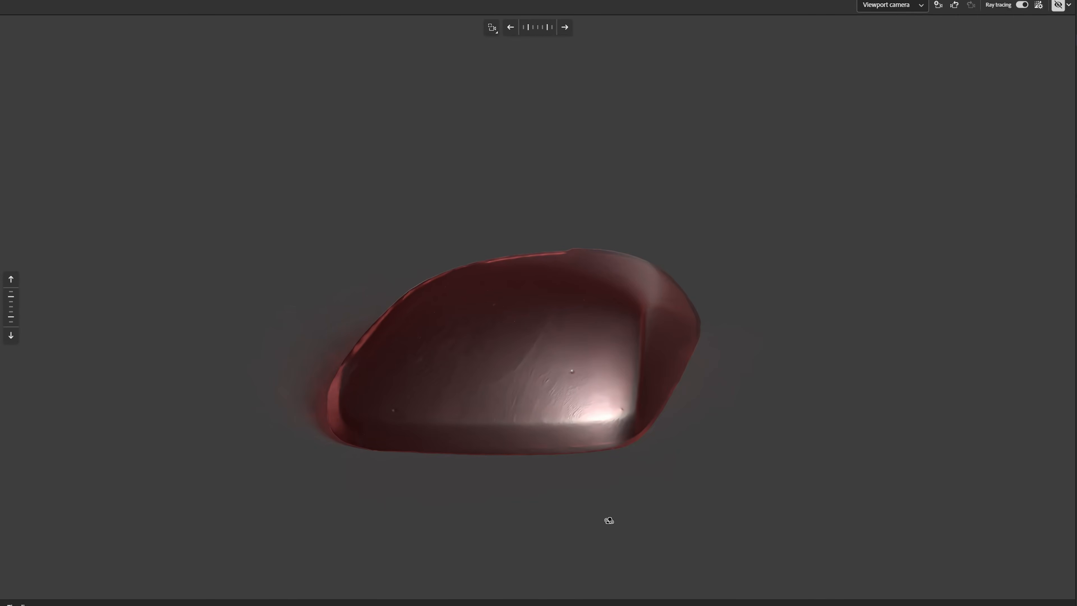
left_click_drag(609, 520, 880, 525, "alt")
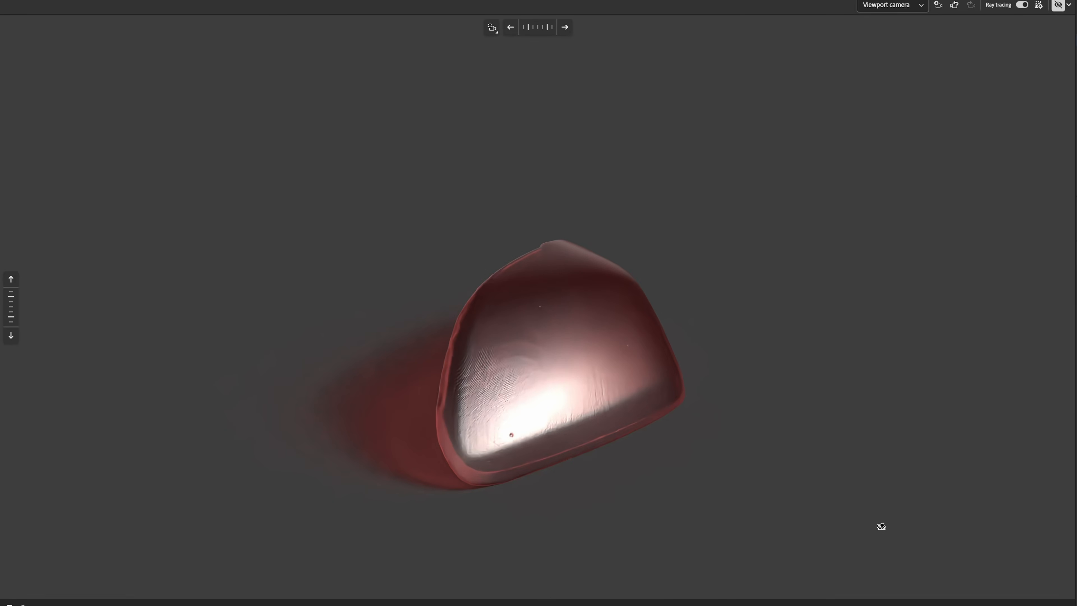
mouse_move(812, 525)
left_mouse_down("alt")
mouse_move(668, 507)
mouse_move(909, 498)
left_mouse_up("alt")
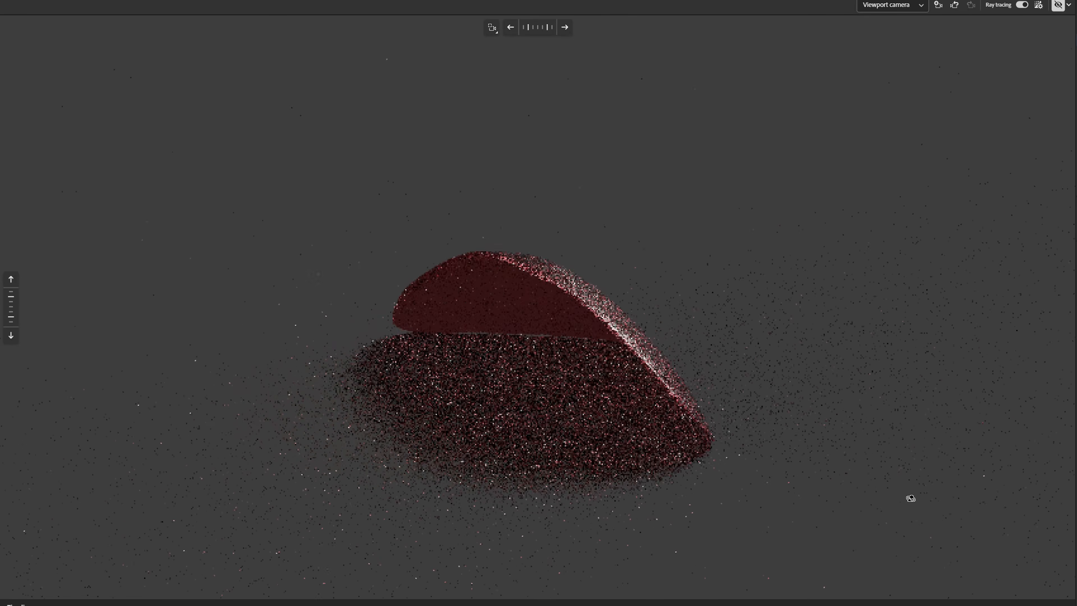
left_click_drag(714, 493, 791, 510, "alt")
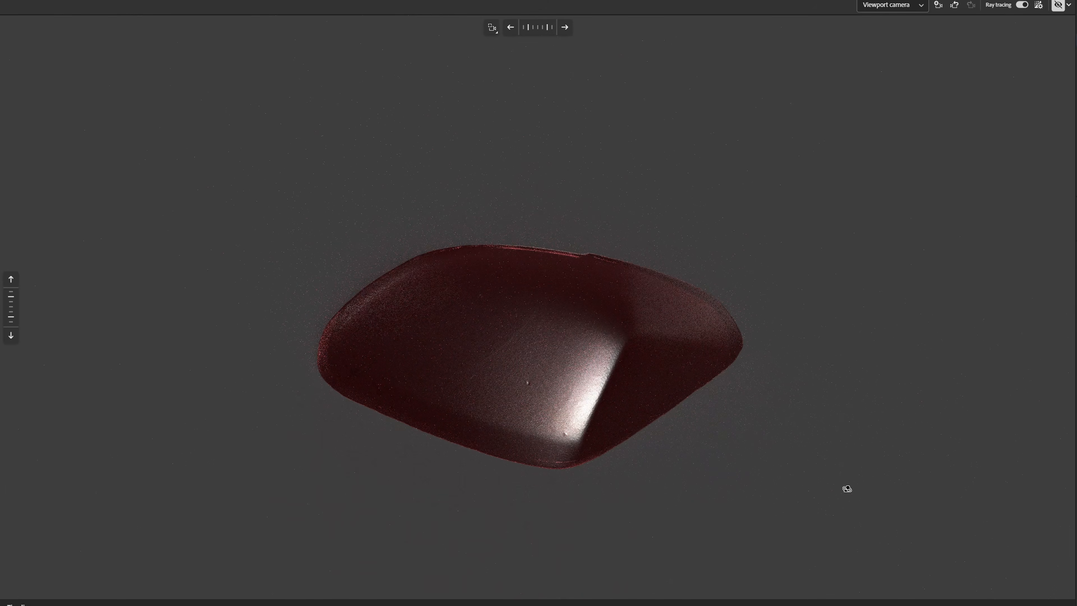